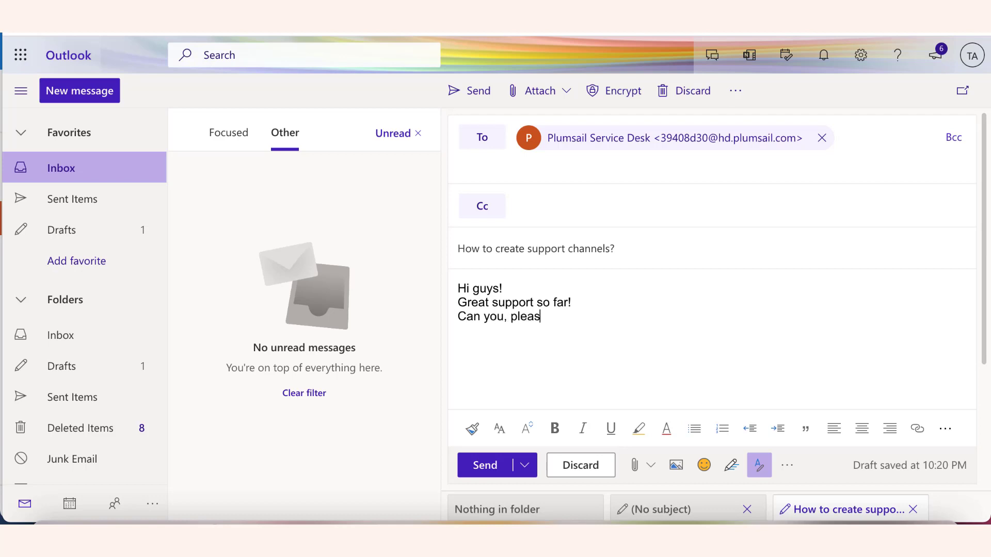
# Finish the email asking how to create the support channels in Plumsail HelpDesk, sign off with "Thanks," and the sender's first name, and send it.
pyautogui.write('the support')
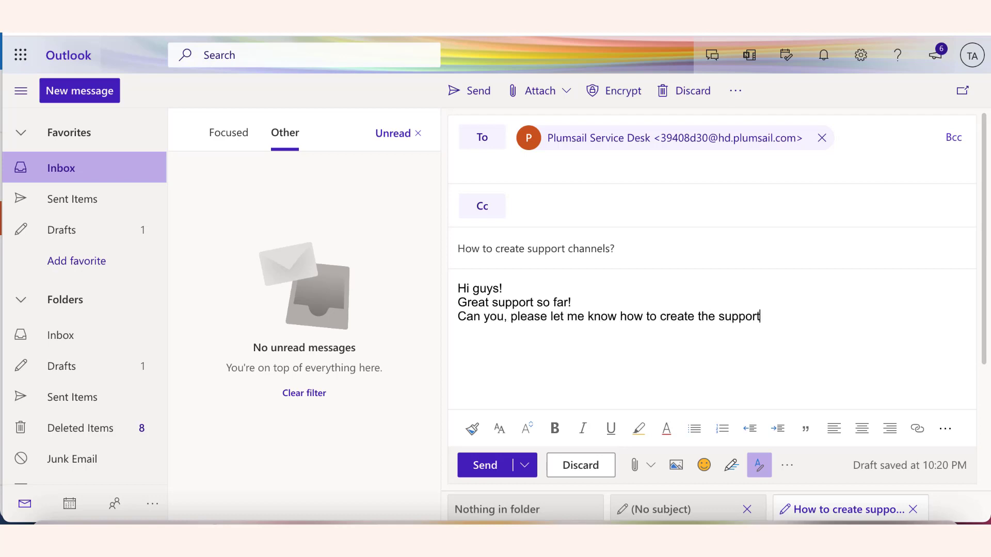
pyautogui.write(' channels in Plumsail HelpDesk?')
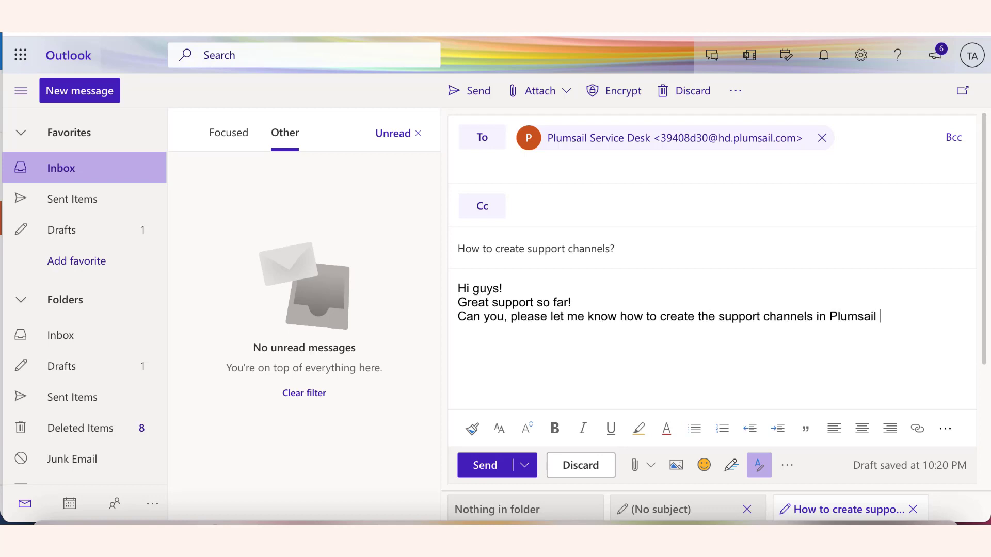
pyautogui.press('Return')
pyautogui.press('Return')
pyautogui.write('Thanks,')
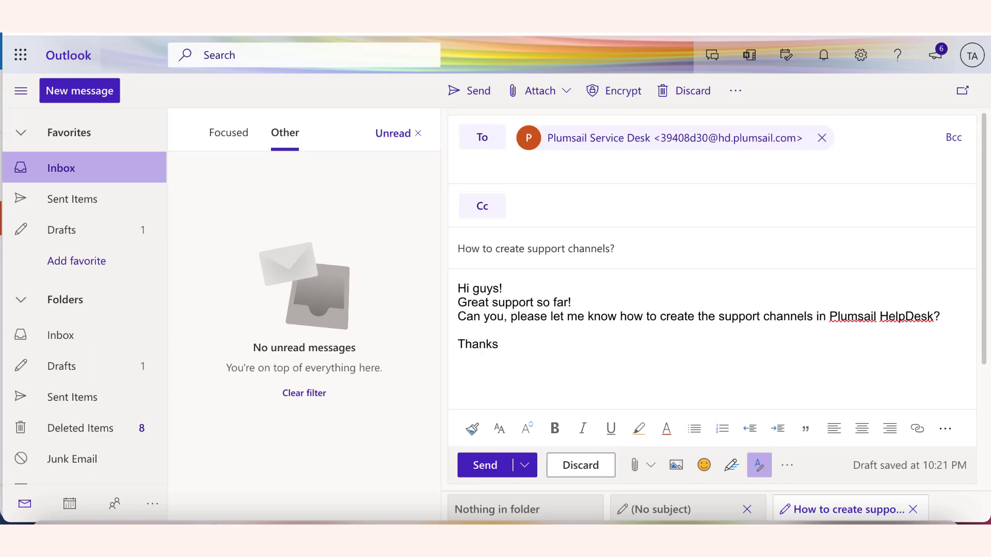
pyautogui.press('Return')
pyautogui.write('Tony')
pyautogui.click(485, 465)
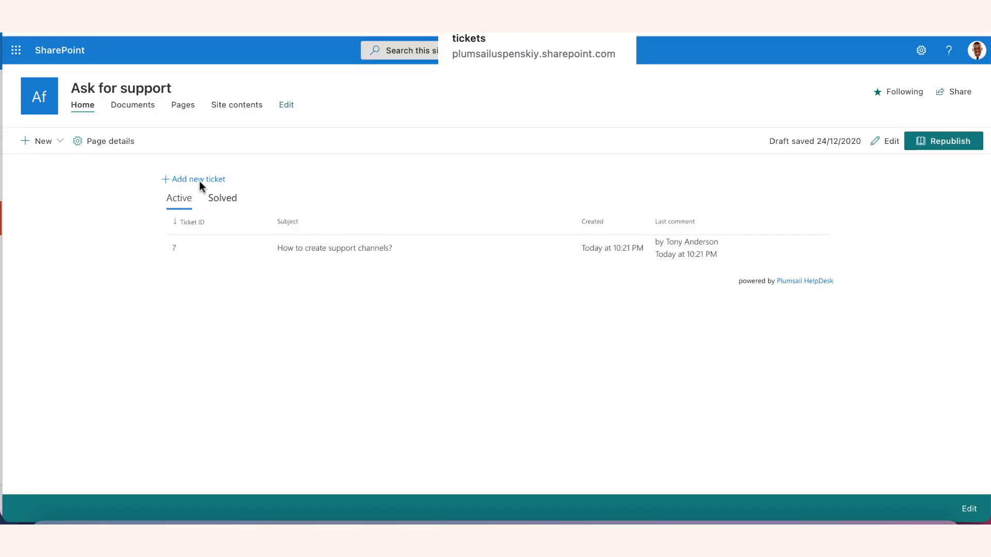
# In the SharePoint Ask for support form, enter "How to create a web widget?" as the ticket subject.
pyautogui.click(199, 180)
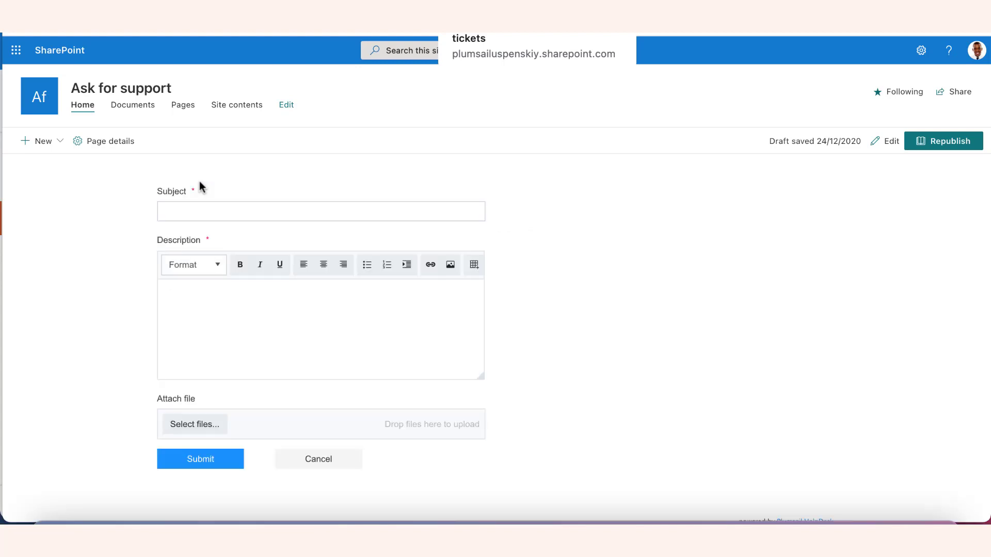
pyautogui.click(207, 209)
pyautogui.write('Ho')
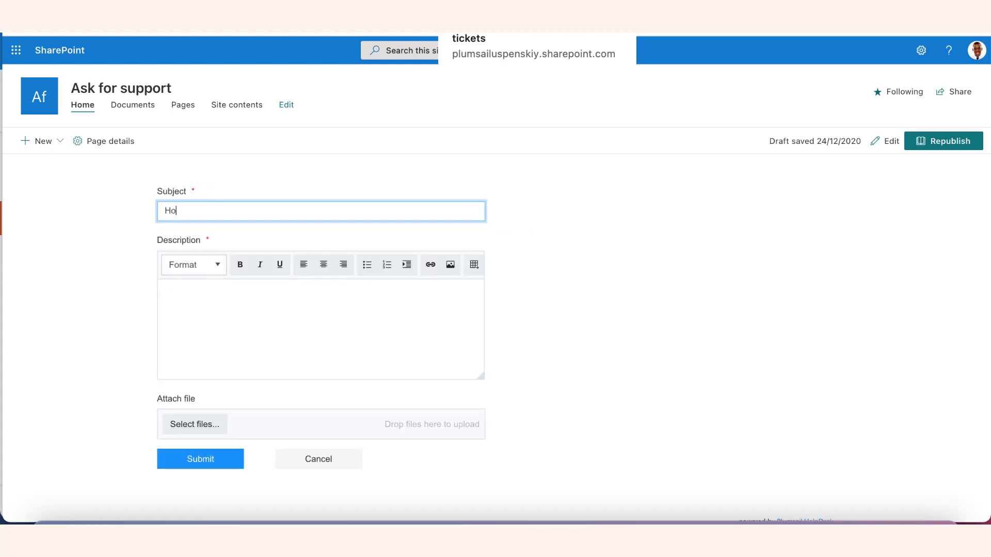
pyautogui.write('w to create a web widget?')
pyautogui.press('Tab')
pyautogui.press('Tab')
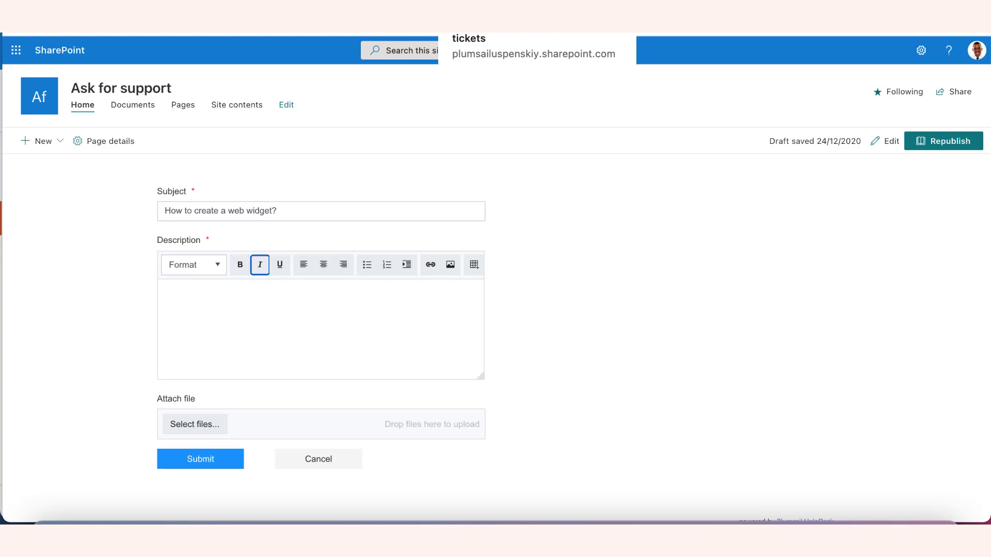
# Write the ticket description "Guys," followed by a new paragraph "also, I want to ask how to create a web widget for the customers.".
pyautogui.click(186, 310)
pyautogui.write('Guys, also,')
pyautogui.press('Return')
pyautogui.write('also, I wanted to as')
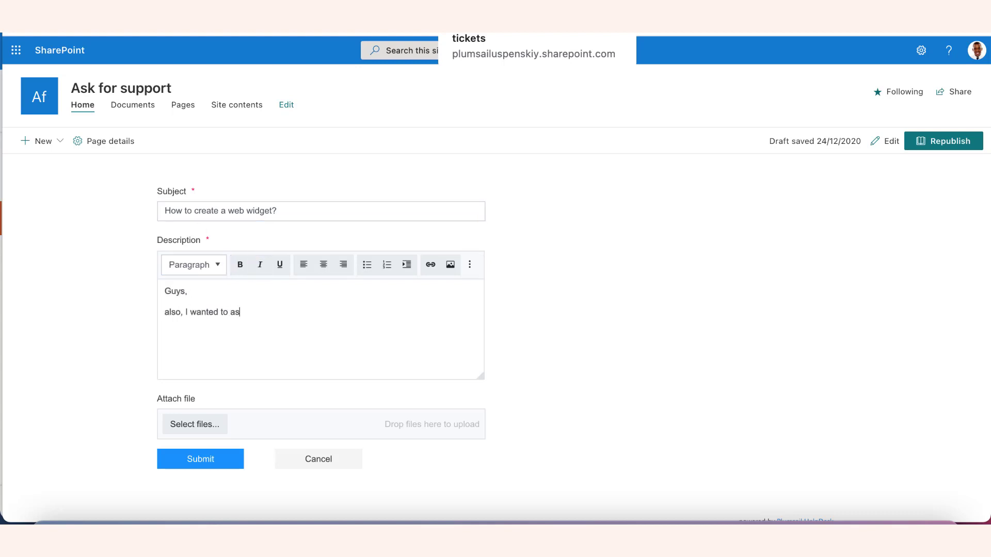
pyautogui.press('BackSpace')
pyautogui.press('BackSpace')
pyautogui.press('BackSpace')
pyautogui.press('BackSpace')
pyautogui.press('BackSpace')
pyautogui.press('BackSpace')
pyautogui.press('BackSpace')
pyautogui.write('to ask how to create a web widget for the customers.')
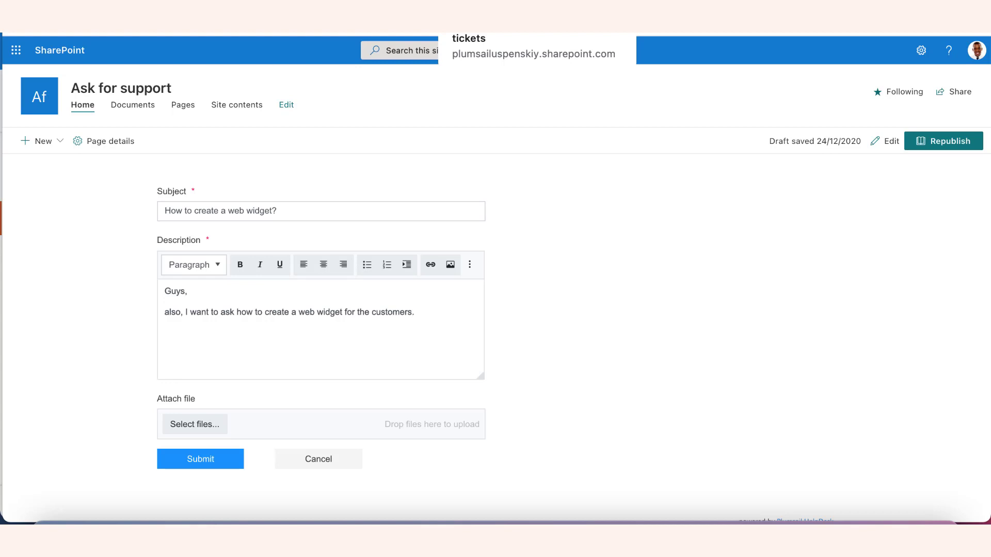
# Close the description with "Thank you!" and the requester's first name on separate lines, and submit the ticket.
pyautogui.press('Return')
pyautogui.write('Thank you!')
pyautogui.press('Return')
pyautogui.write('Tony')
pyautogui.click(191, 464)
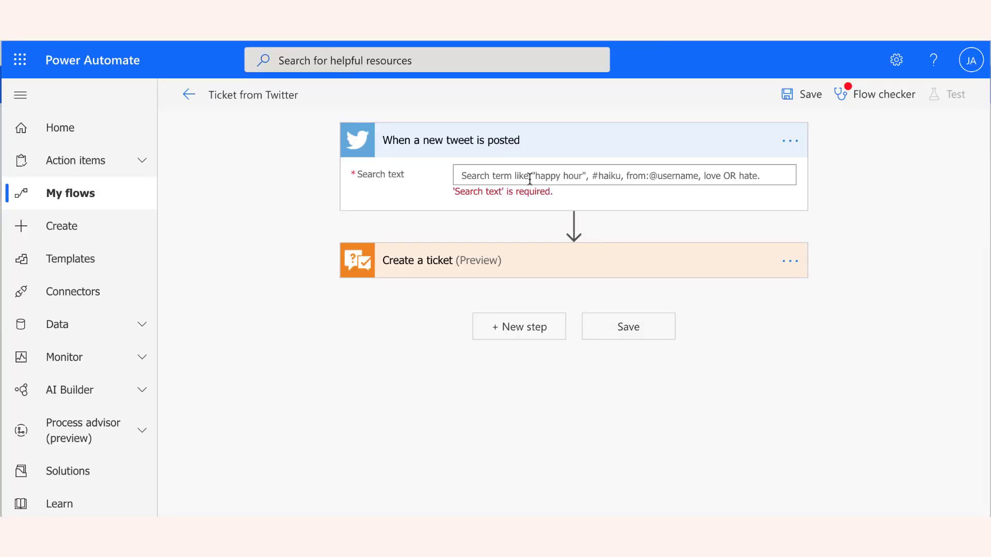
# In the Power Automate flow Ticket from Twitter, set the new-tweet trigger's search text to #plumsail.
pyautogui.click(528, 177)
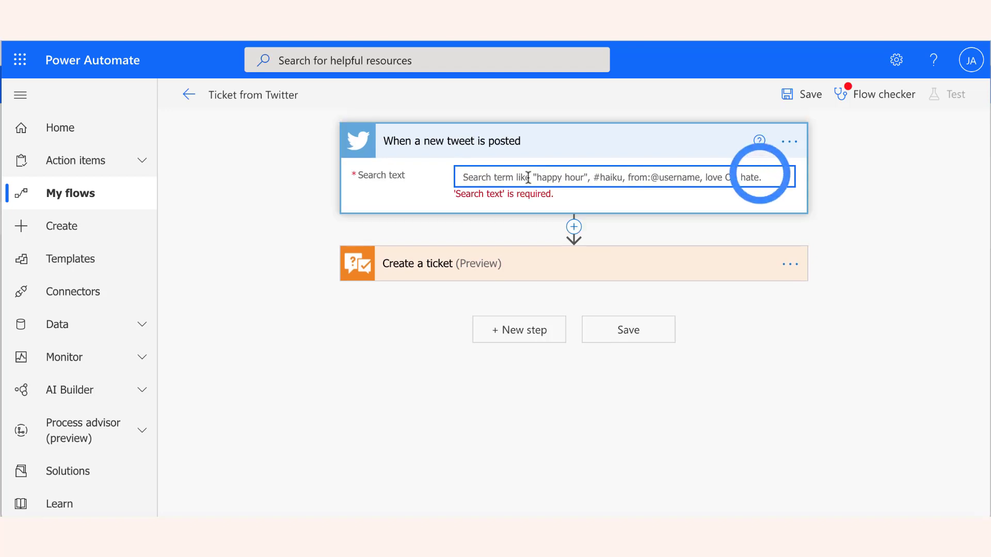
pyautogui.write('#plumsail')
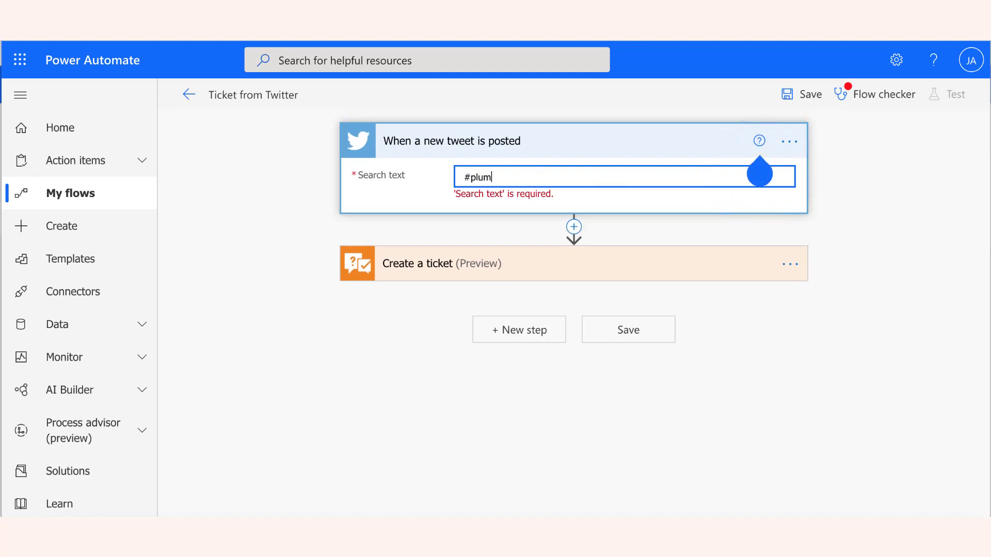
# In the Create a ticket action, insert the Tweet text dynamic content as the ticket body and start entering the ticket category.
pyautogui.click(654, 259)
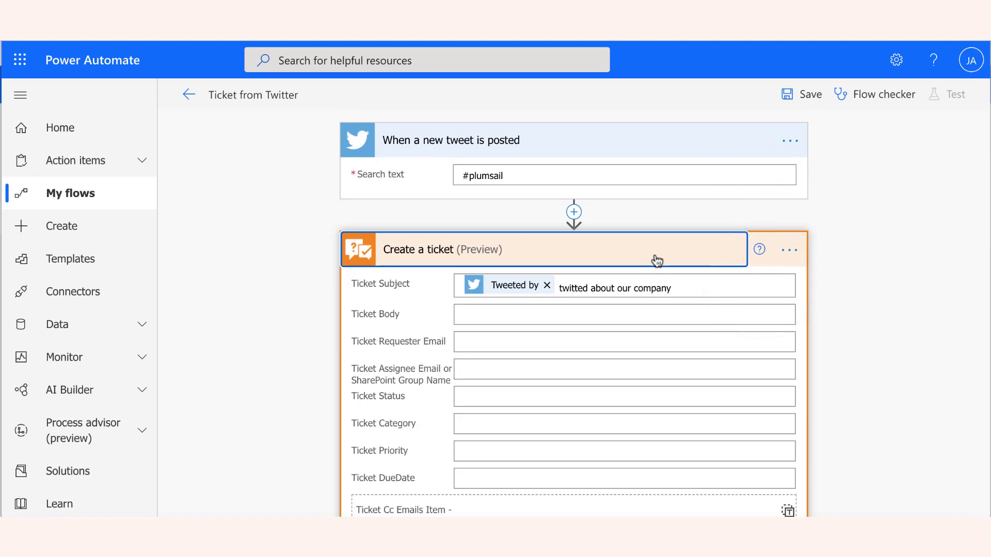
pyautogui.click(599, 312)
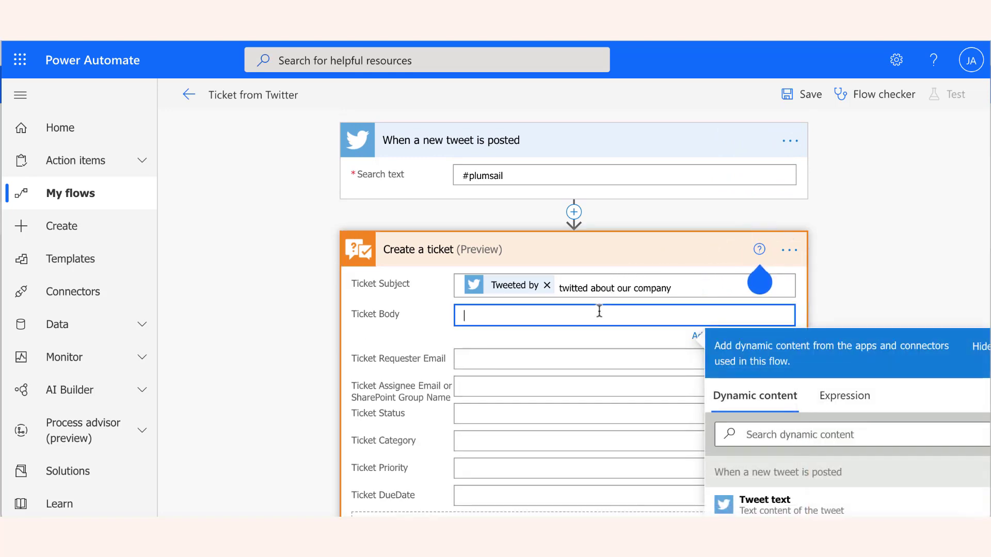
pyautogui.click(823, 509)
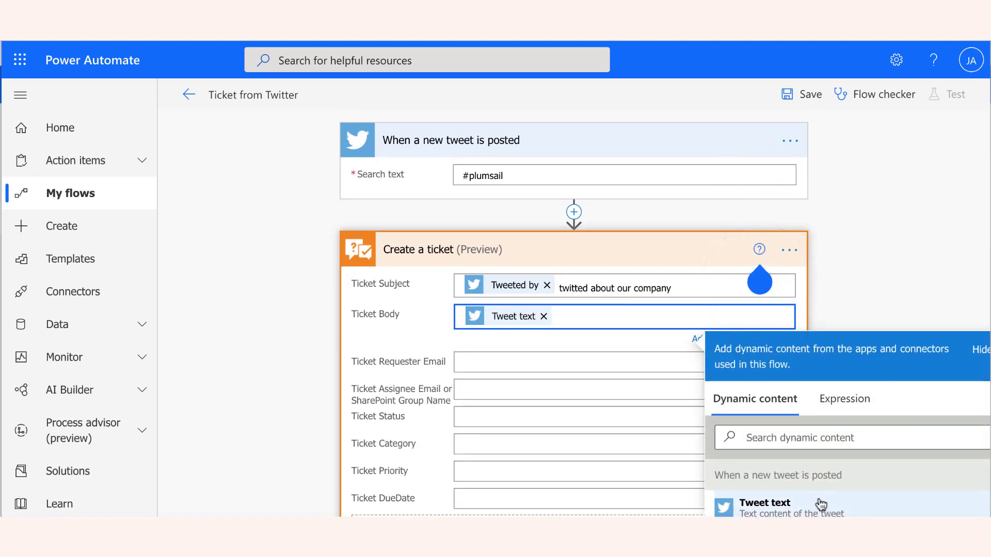
pyautogui.scroll(-1, 601, 380)
pyautogui.scroll(-1, 601, 379)
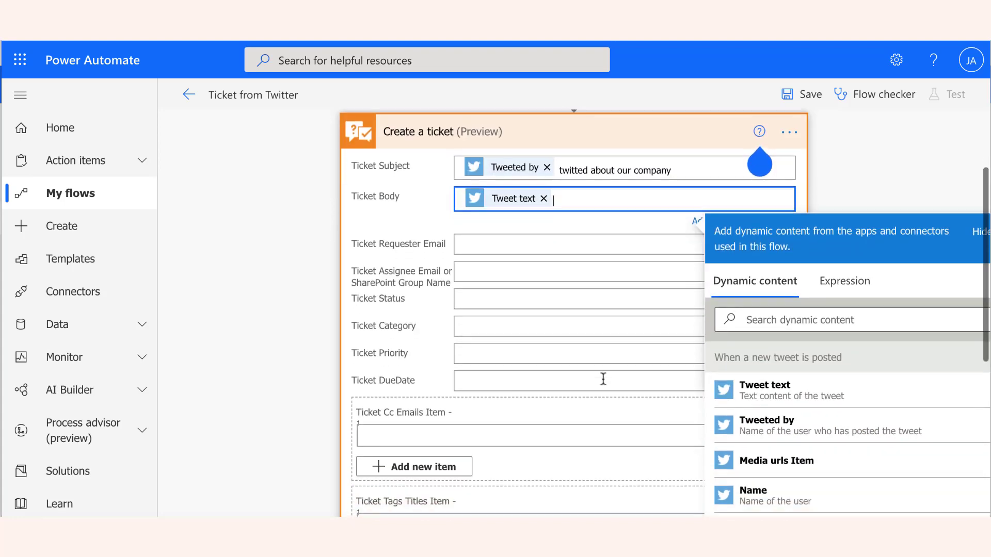
pyautogui.click(571, 326)
pyautogui.write('Hig')
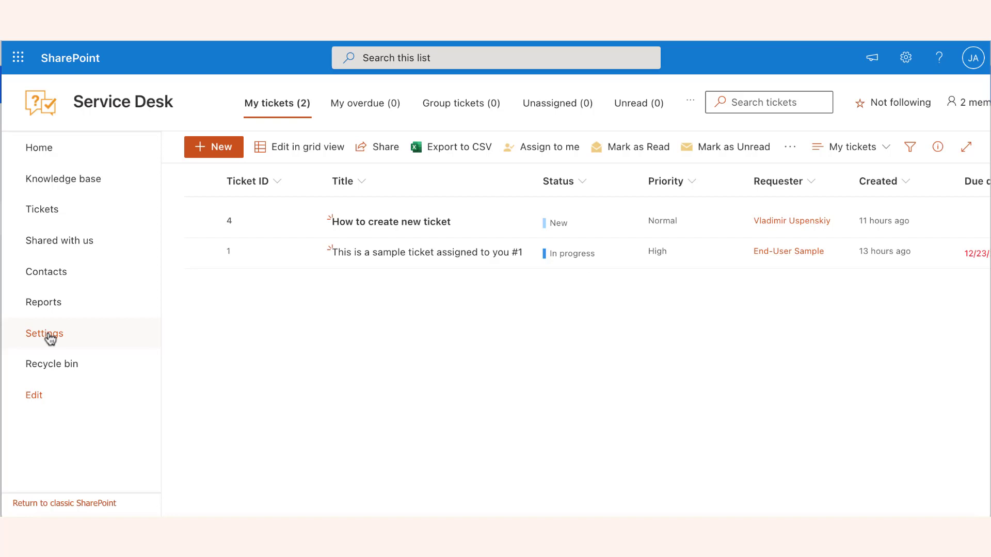
# Open the email settings of the SharePoint Service Desk site and select the help desk's forwarding address for copying.
pyautogui.click(50, 339)
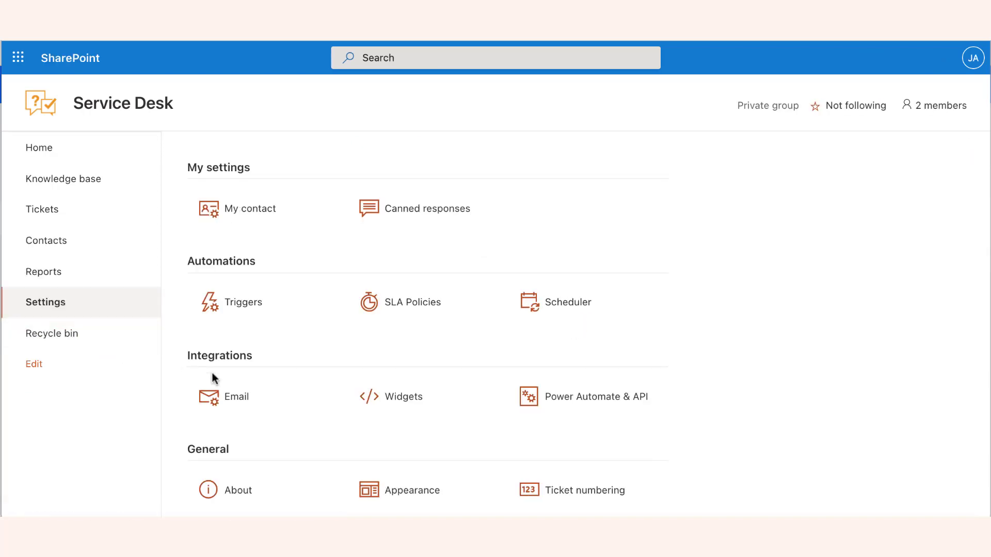
pyautogui.click(242, 404)
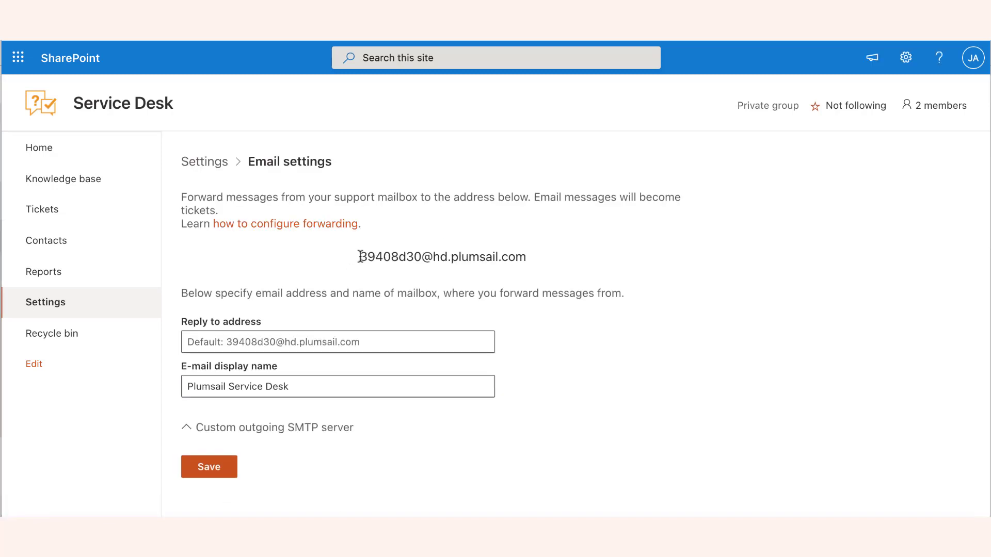
pyautogui.moveTo(360, 256); pyautogui.dragTo(527, 260)
pyautogui.hotkey('ctrl', 'c')
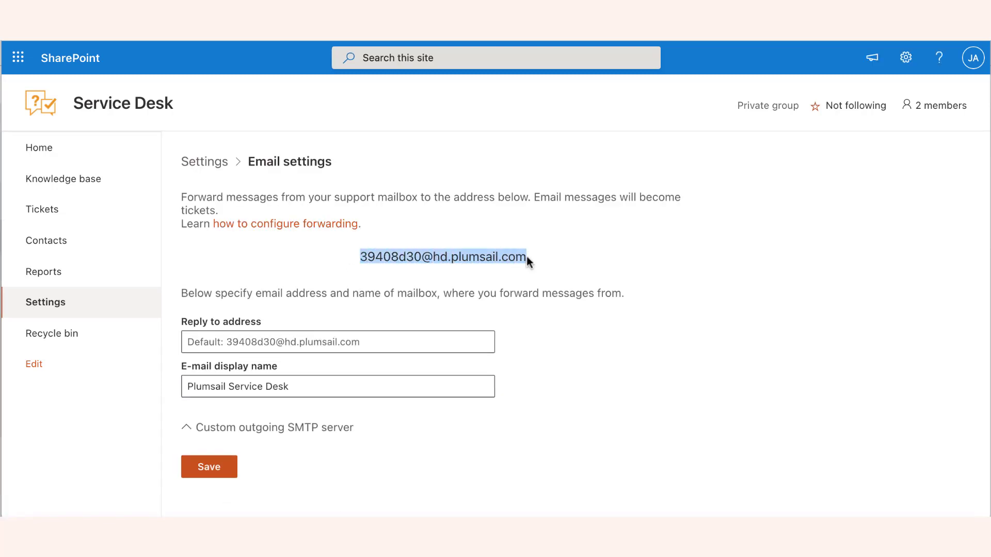
pyautogui.click(541, 265)
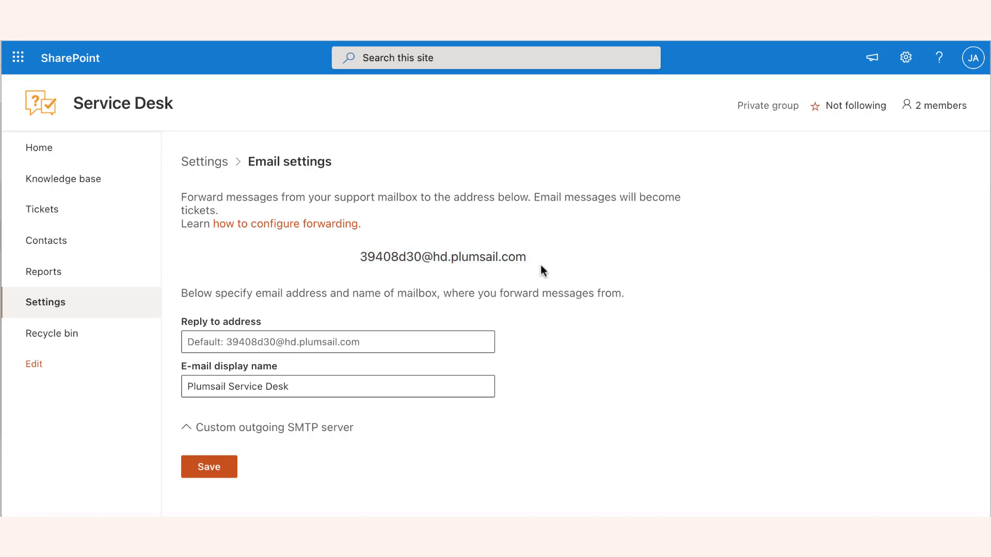
pyautogui.click(429, 341)
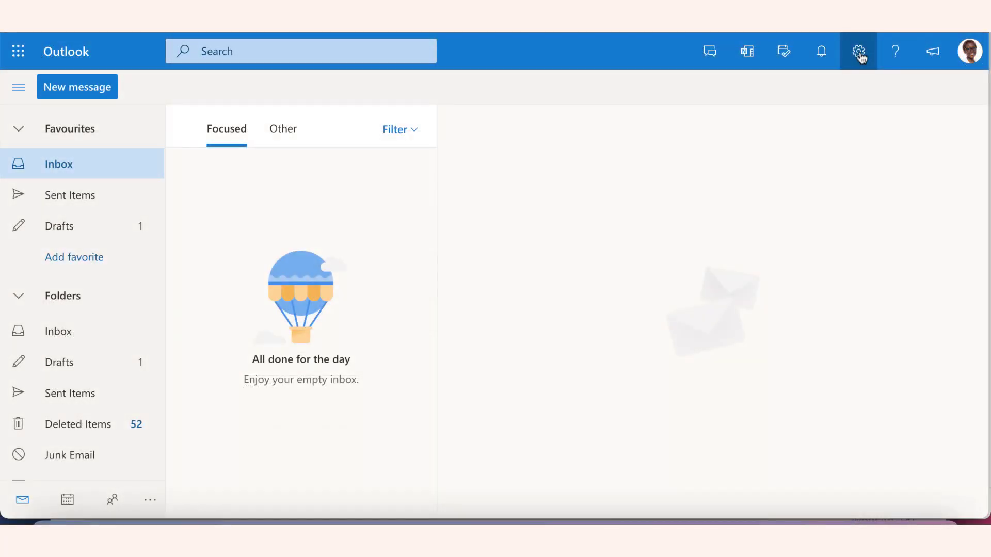
pyautogui.click(858, 51)
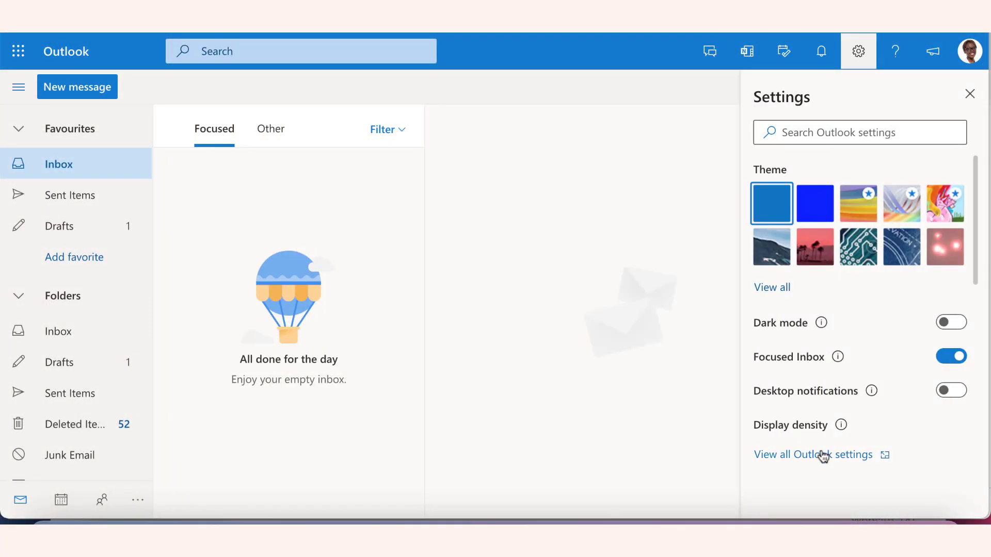
pyautogui.click(823, 454)
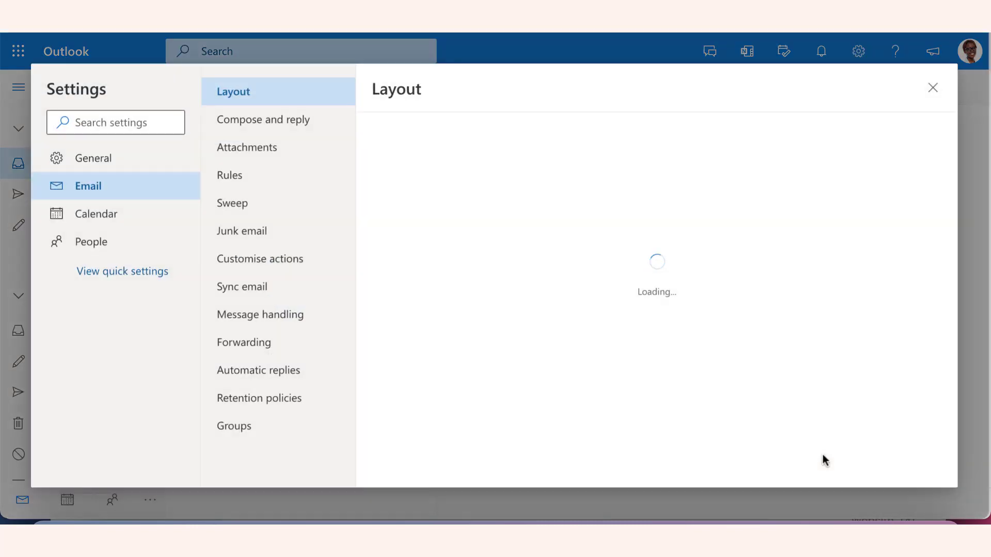
pyautogui.click(265, 344)
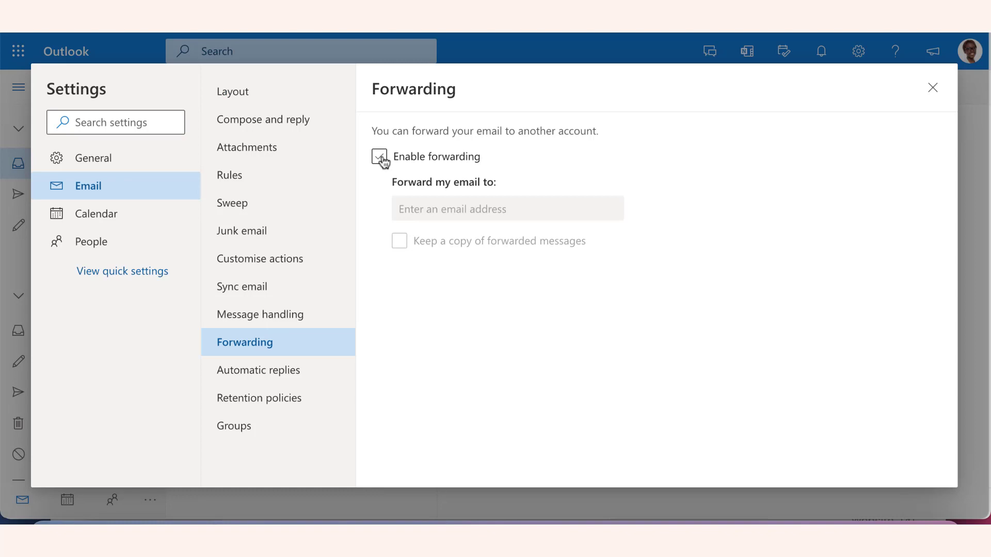
pyautogui.click(380, 156)
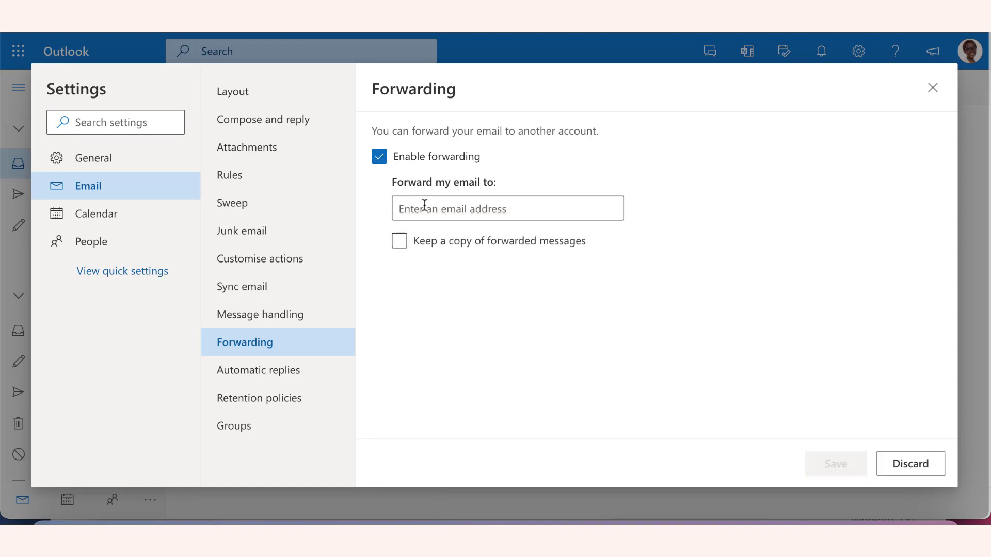
pyautogui.click(425, 209)
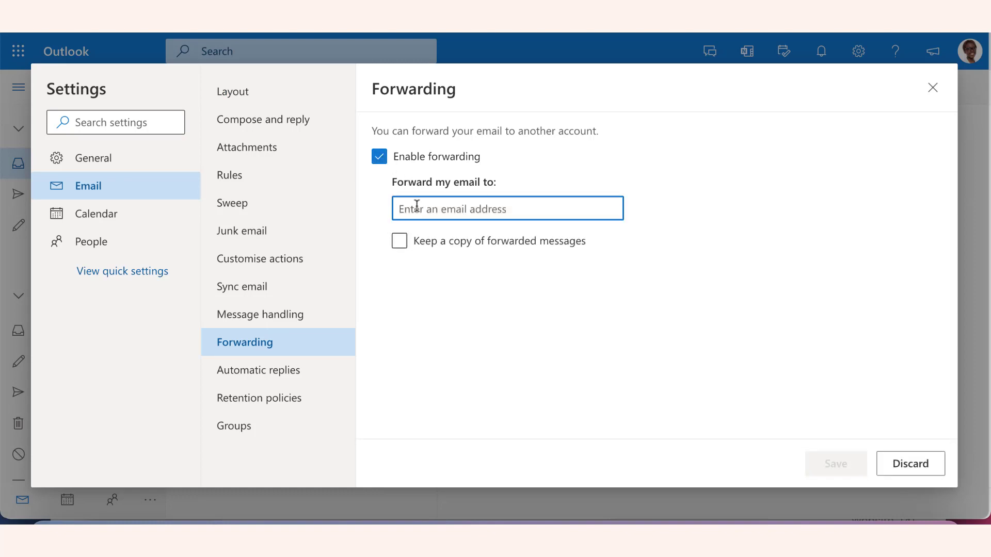
pyautogui.hotkey('ctrl', 'v')
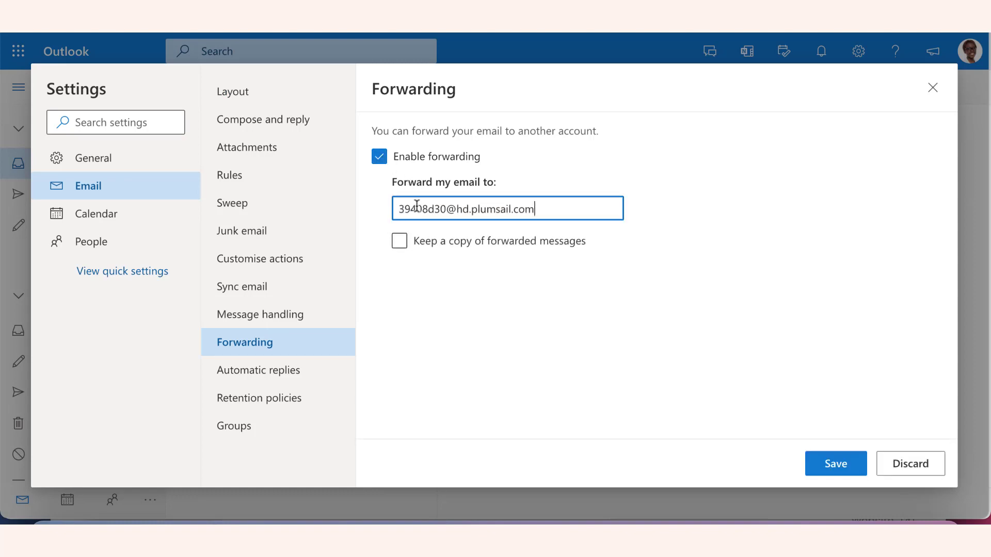
pyautogui.click(840, 465)
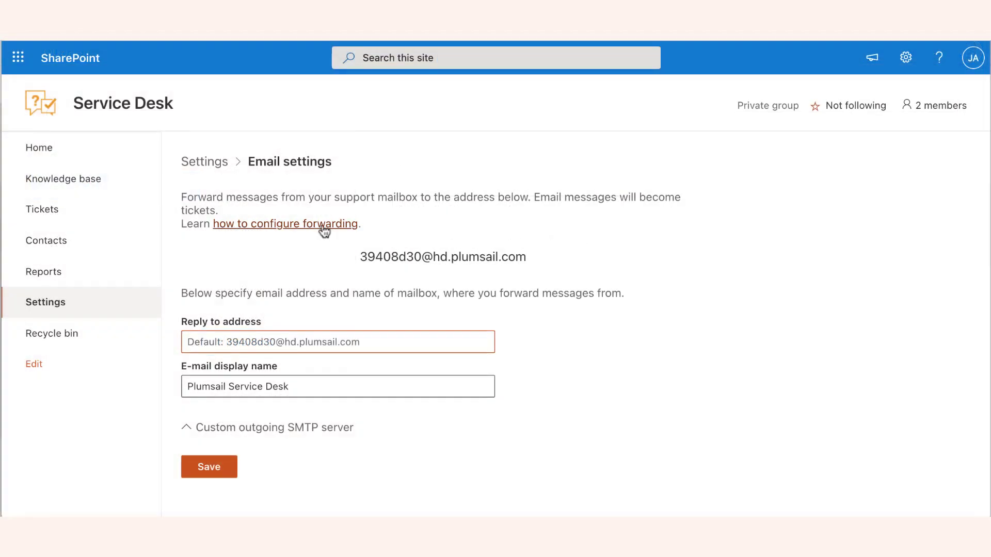
# Open the guide on how to configure forwarding from the Service Desk email settings.
pyautogui.click(320, 227)
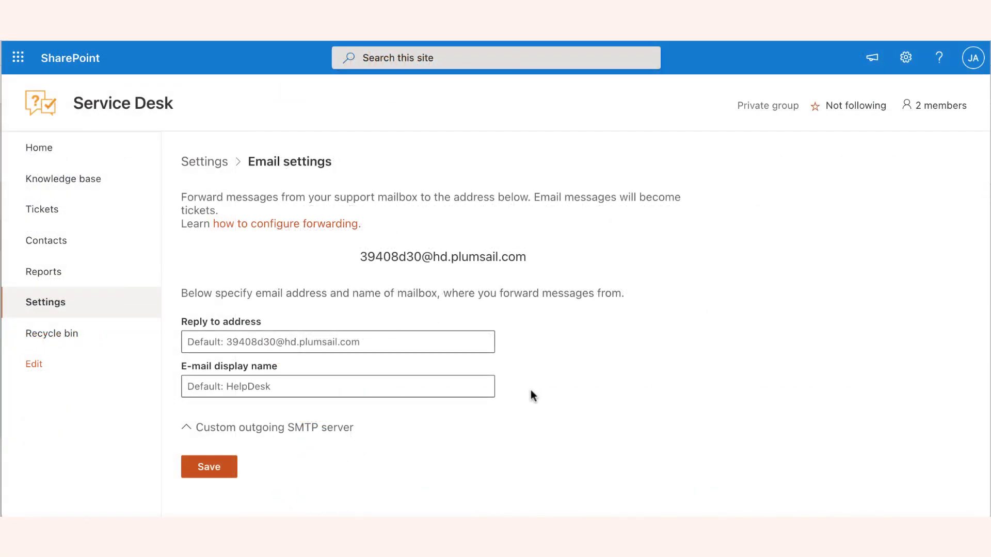
# In the Service Desk email settings, enter the support mailbox as reply-to address and set the e-mail display name to Plumsail Service Desk.
pyautogui.click(367, 341)
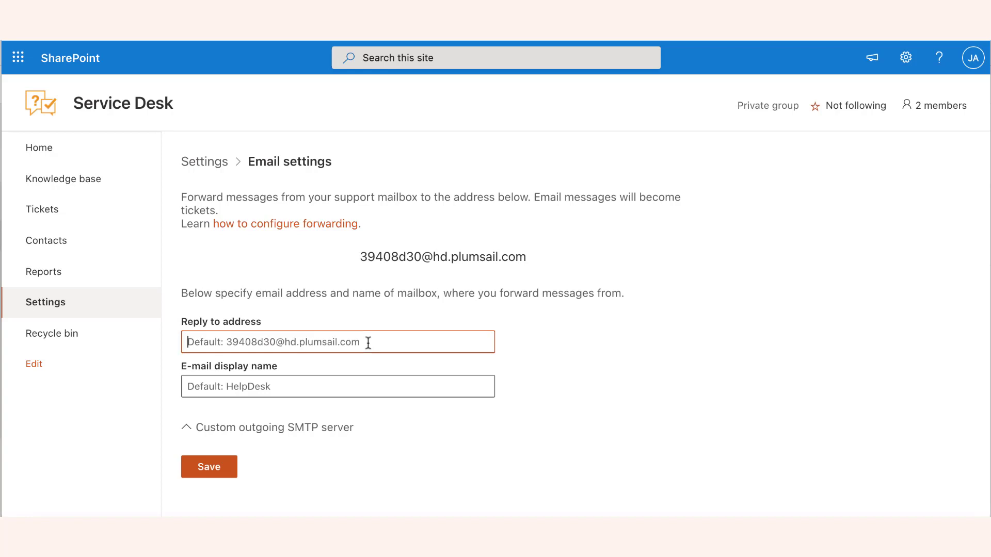
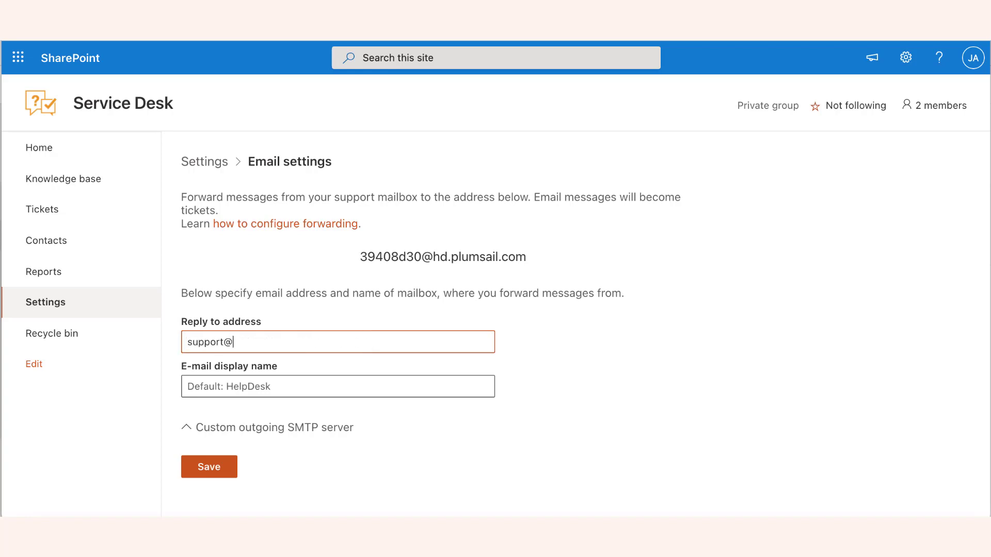
pyautogui.press('Tab')
pyautogui.write('Plum')
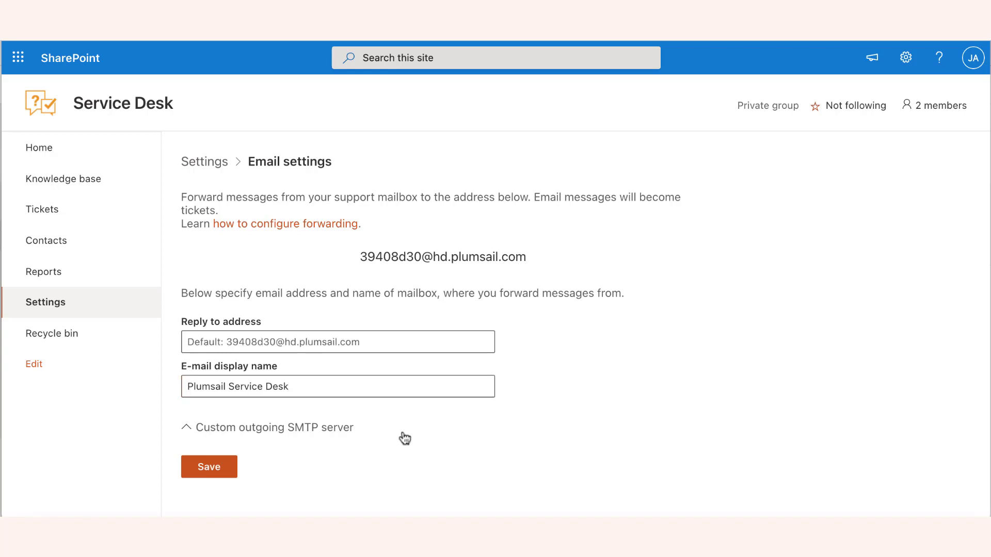
# Expand the custom outgoing SMTP server settings and view their fields.
pyautogui.click(332, 429)
pyautogui.scroll(-2, 332, 426)
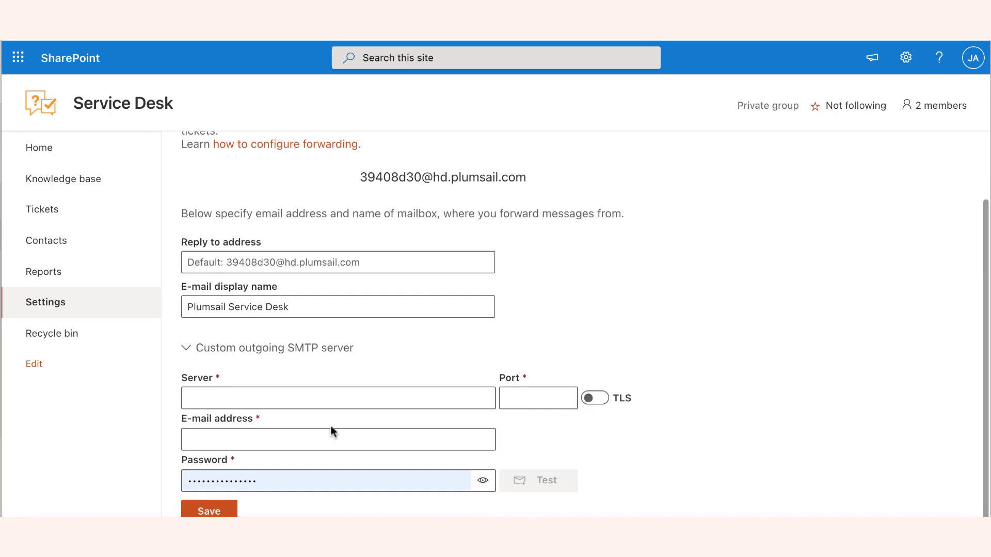
# Set the custom outgoing SMTP server to smtp.office365.com with port 587 and TLS enabled.
pyautogui.click(311, 400)
pyautogui.write('smtp.office365.com')
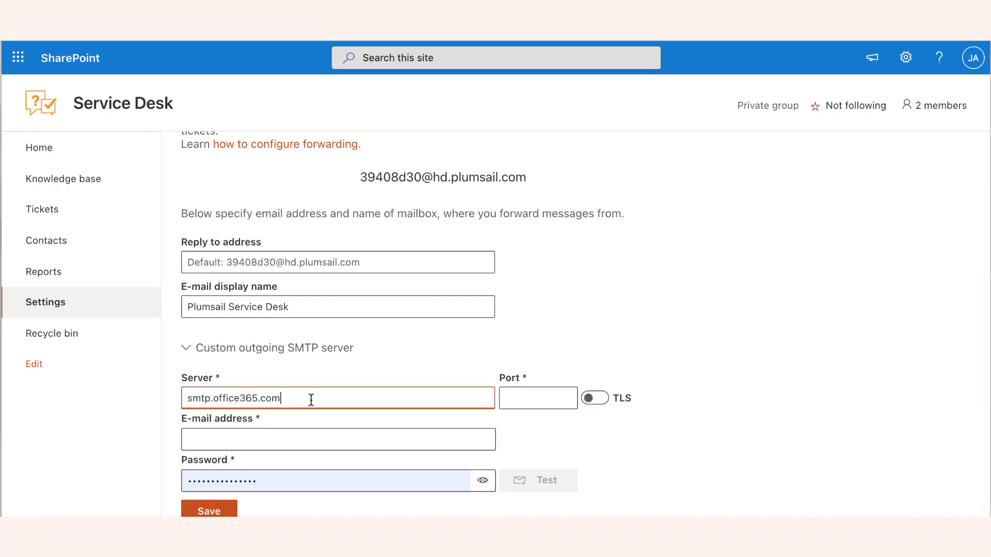
pyautogui.click(523, 400)
pyautogui.write('587')
pyautogui.click(594, 397)
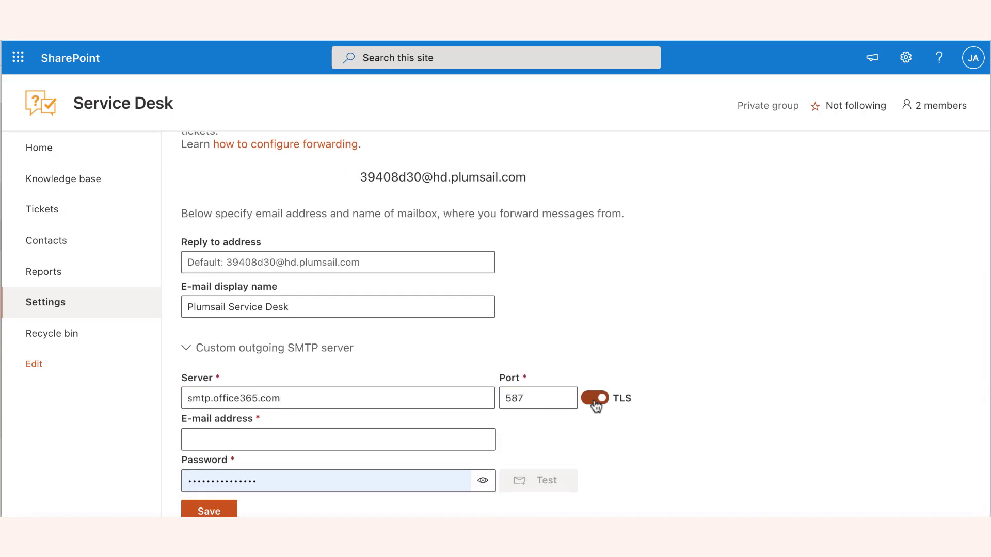
# Enter the support mailbox's e-mail address and account password for the SMTP server, and test the connection.
pyautogui.click(423, 441)
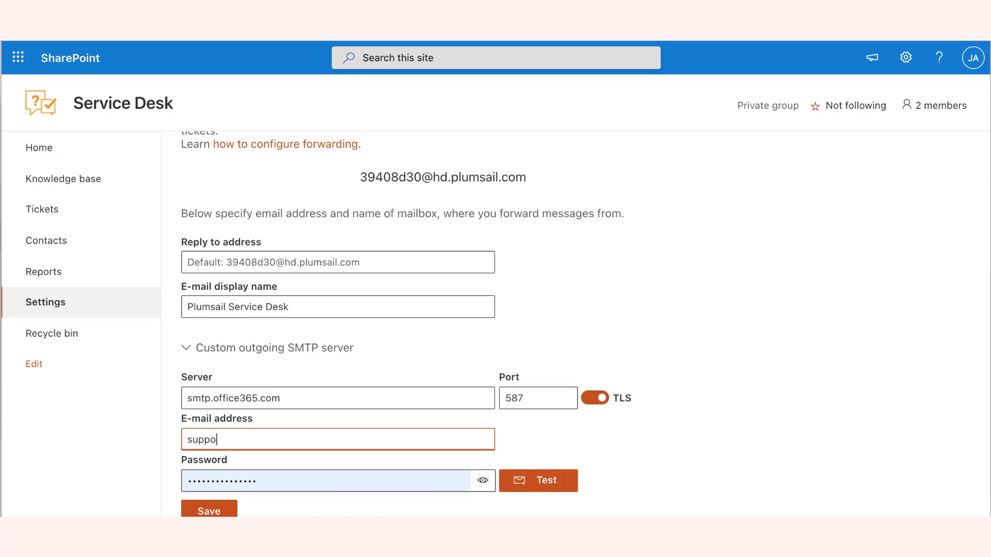
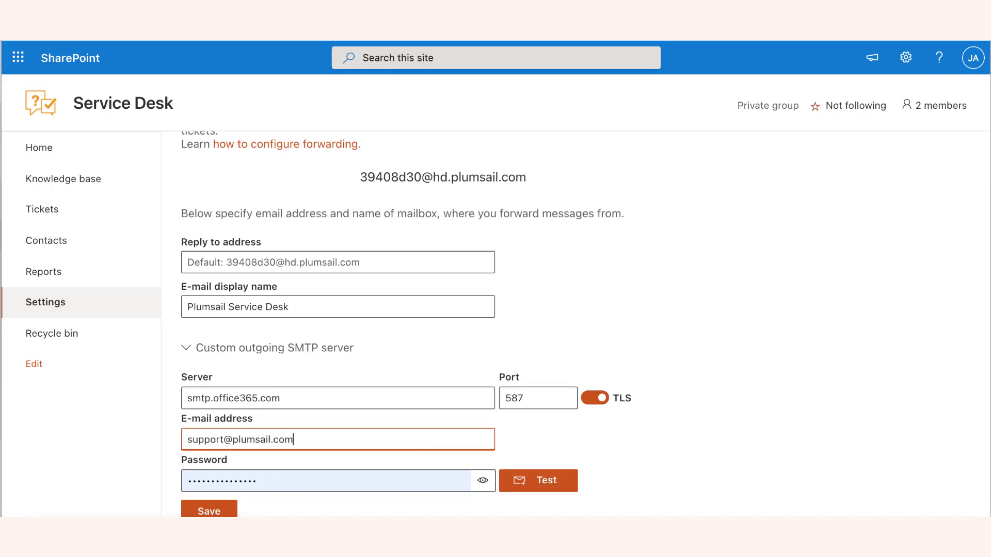
pyautogui.click(429, 481)
pyautogui.write('p••••••')
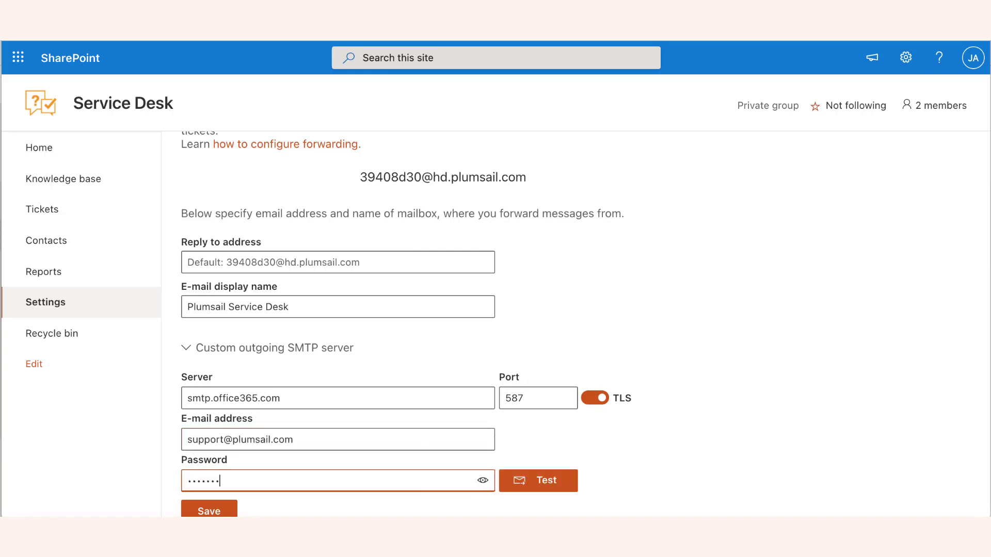
pyautogui.write('•••')
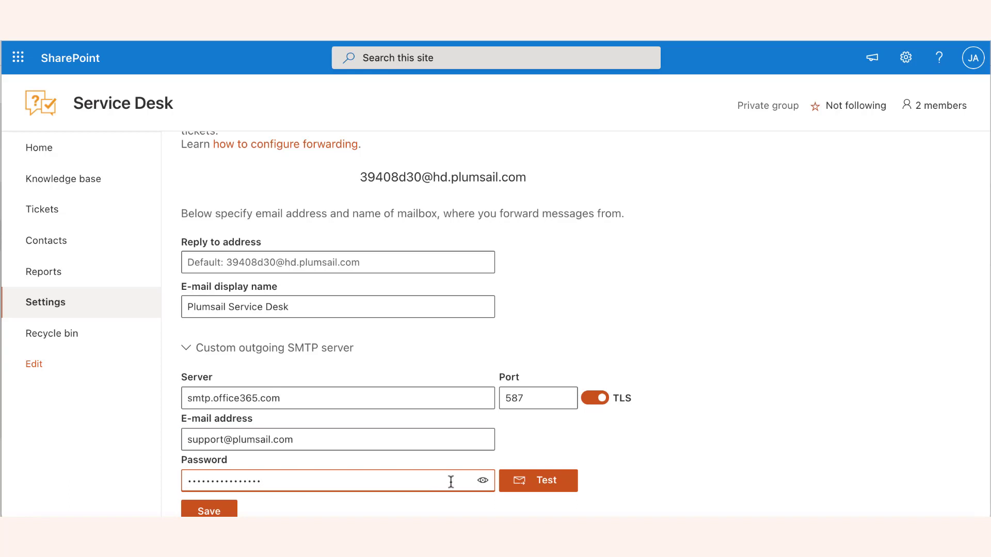
pyautogui.click(557, 477)
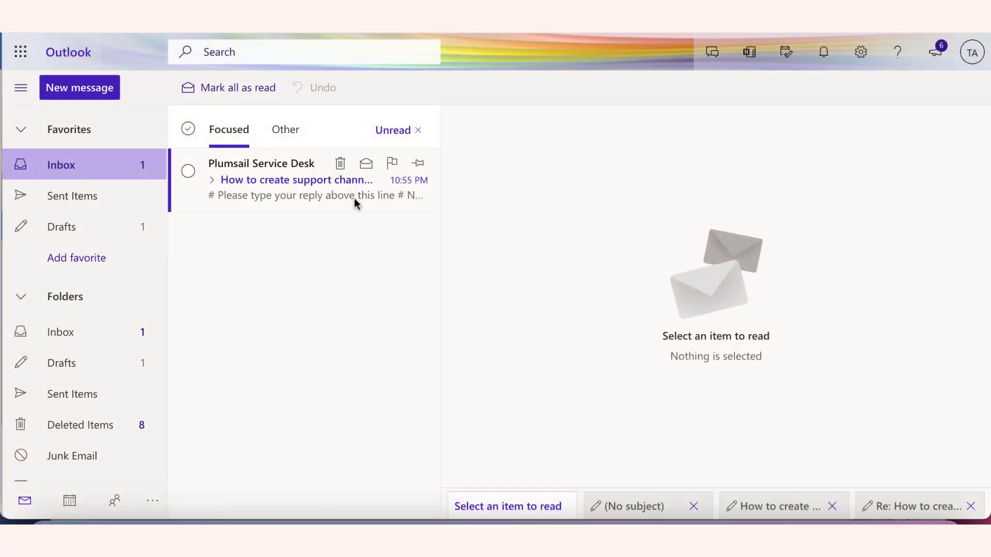
# In Outlook, open the Plumsail Service Desk message about creating support channels and send a short signed reply saying "Can't wait!".
pyautogui.click(354, 201)
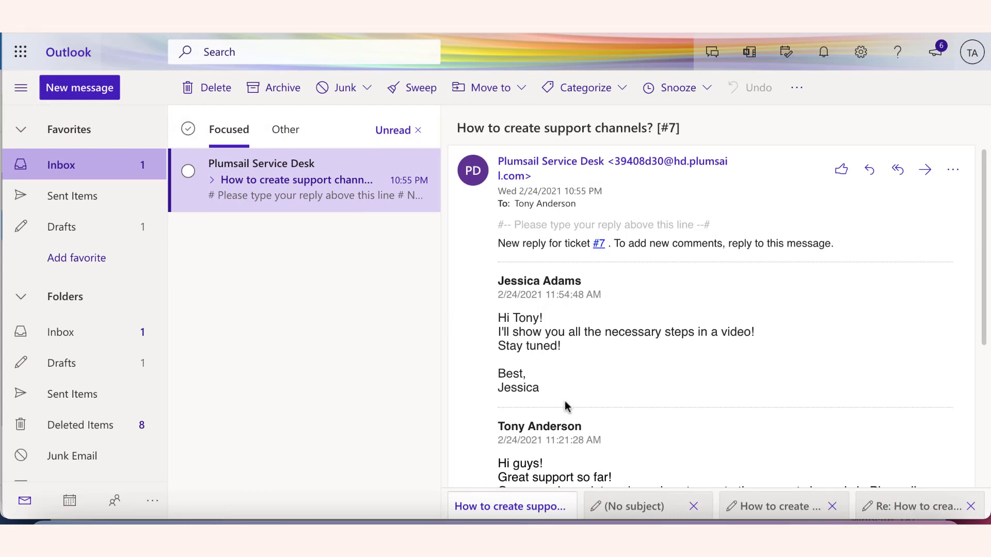
pyautogui.click(870, 171)
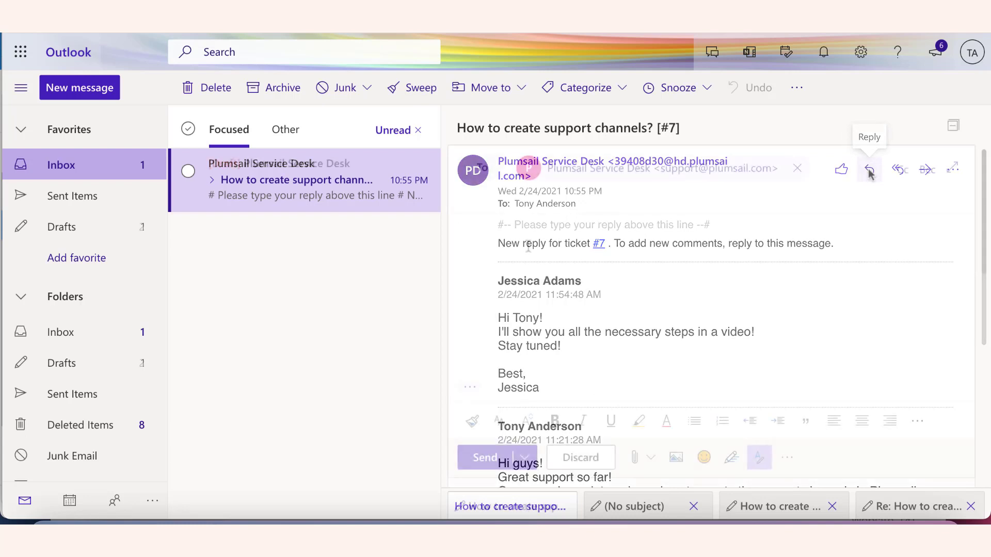
pyautogui.write('Hi Jessica,')
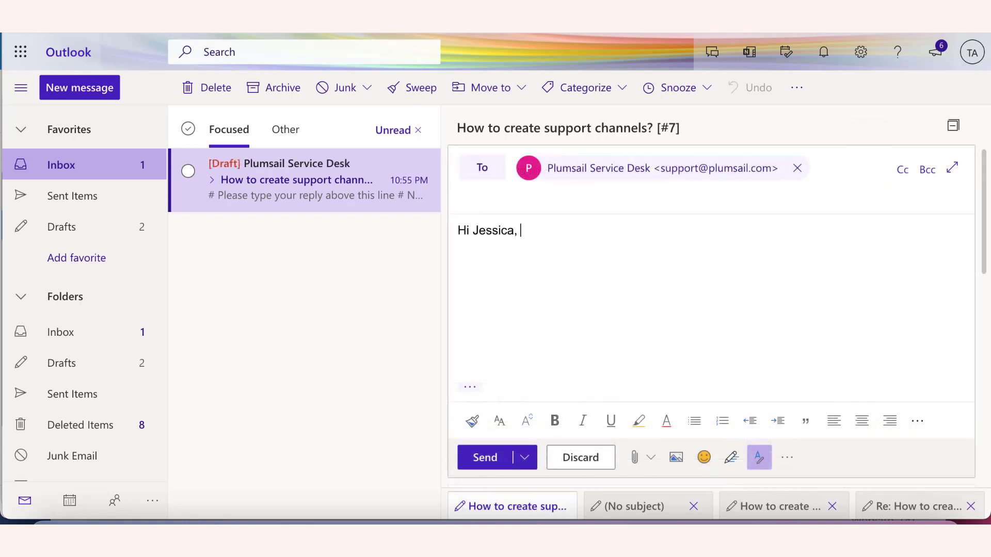
pyautogui.press('Return')
pyautogui.write("Can't wait!  ")
pyautogui.write('Tony')
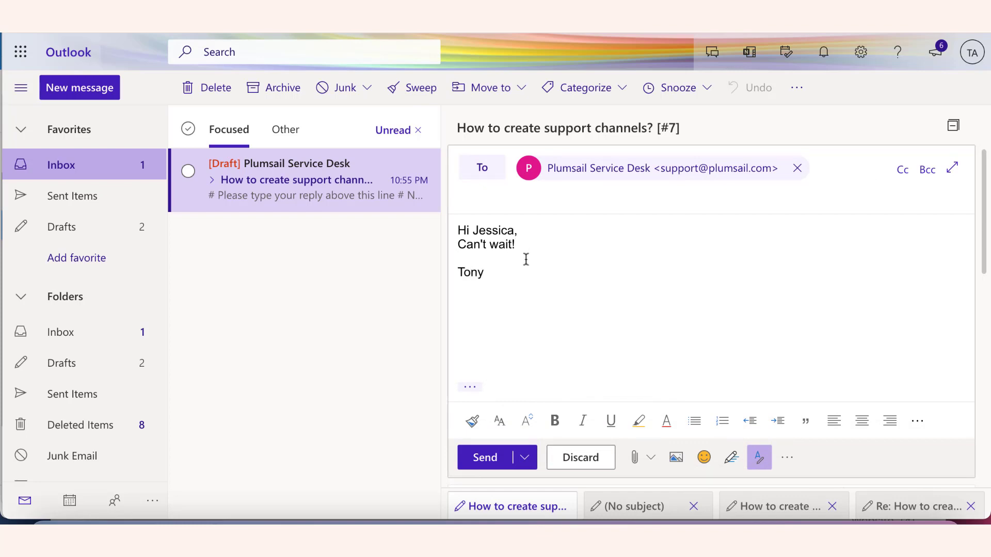
pyautogui.click(482, 458)
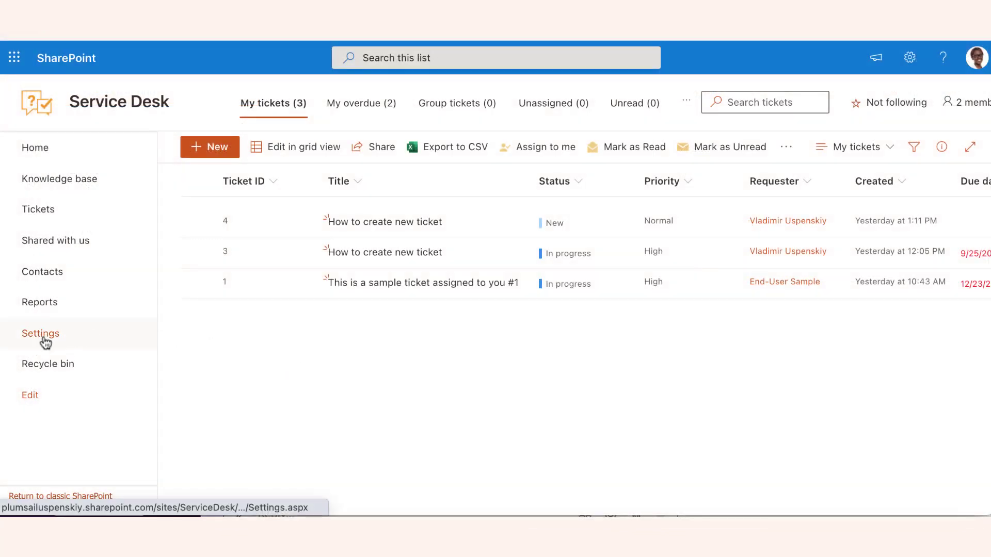
# In the Service Desk site's widget settings, start a new widget configuration titled "Service Desk widget".
pyautogui.click(44, 339)
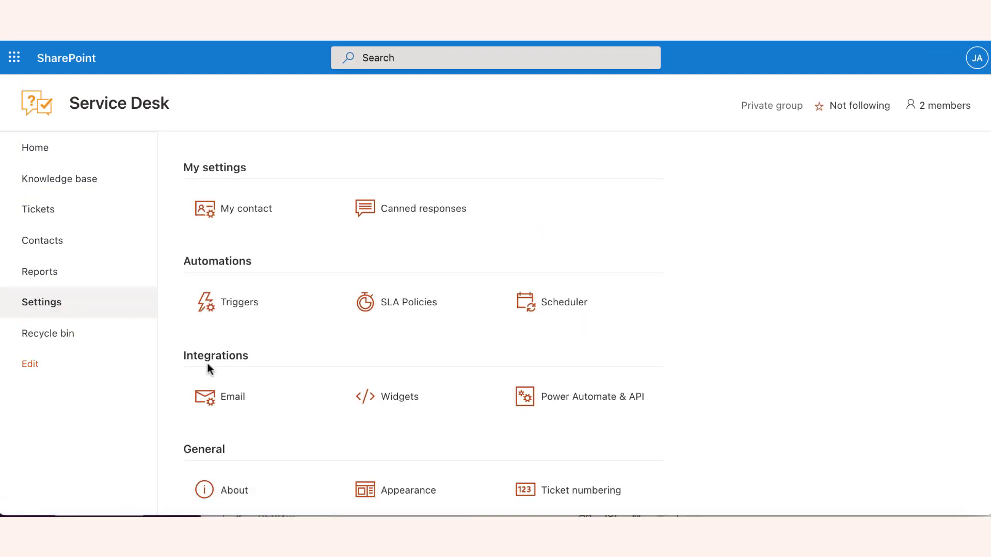
pyautogui.click(399, 398)
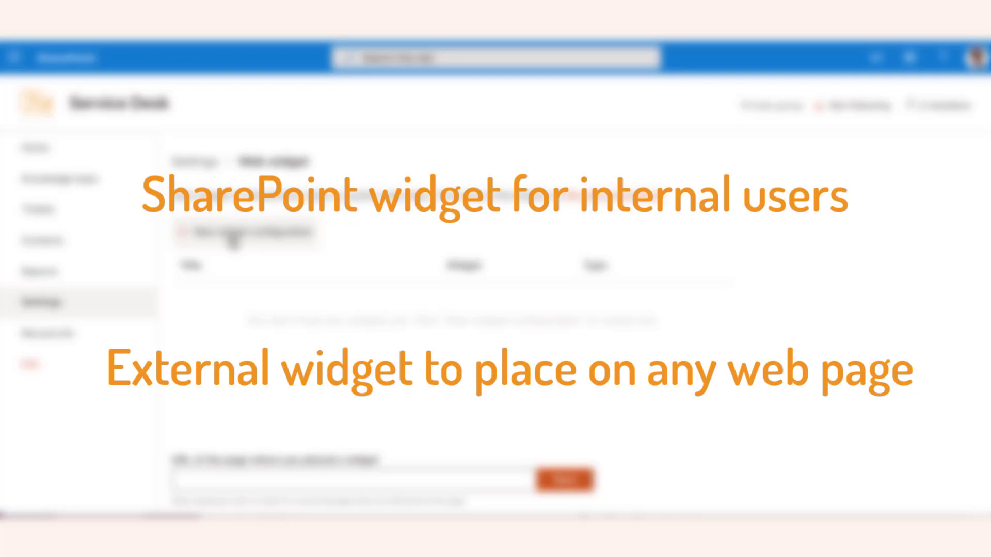
pyautogui.click(233, 241)
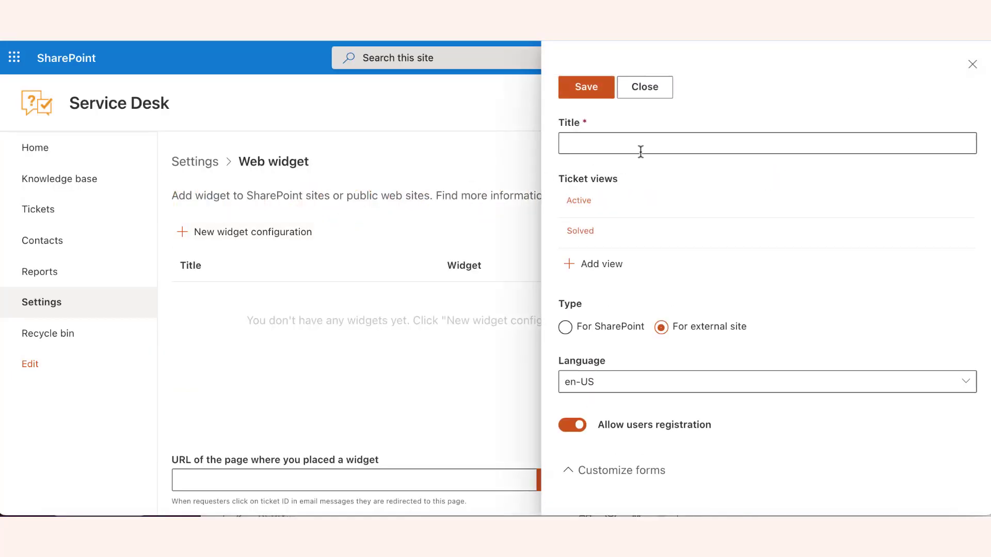
pyautogui.click(660, 145)
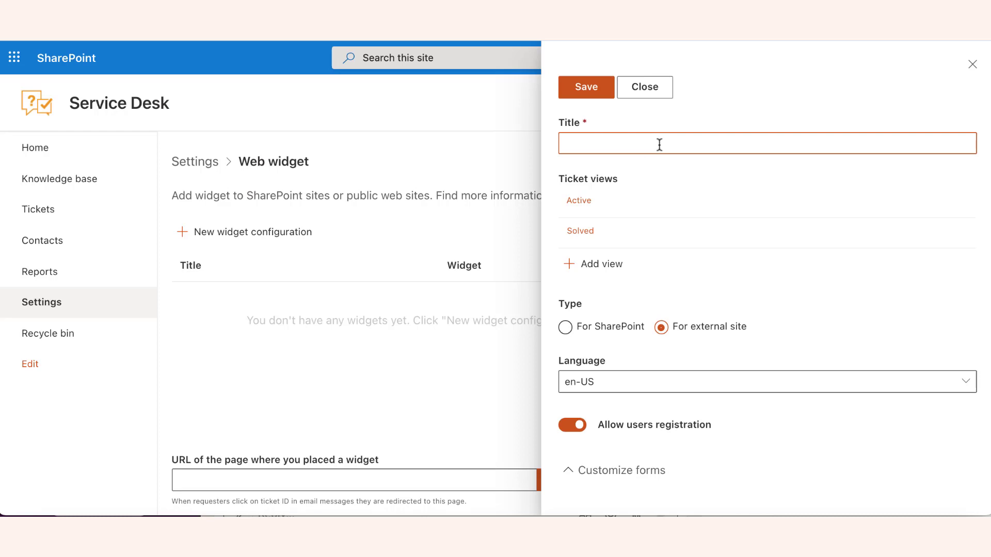
pyautogui.write('Servie')
pyautogui.write('e Desk widget')
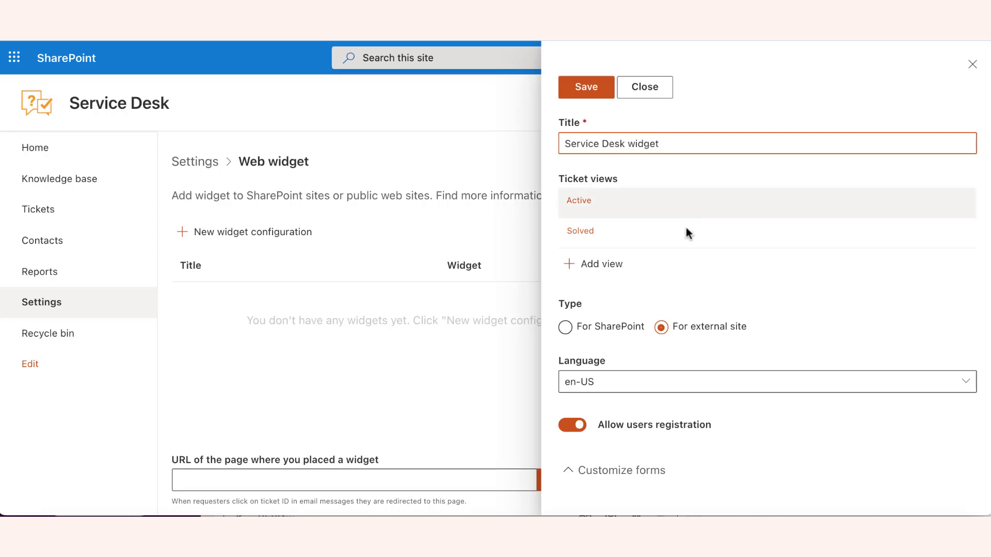
# Add a ticket view titled Pending to the widget, with Due date as an extra display field and 20 tickets per page.
pyautogui.click(666, 208)
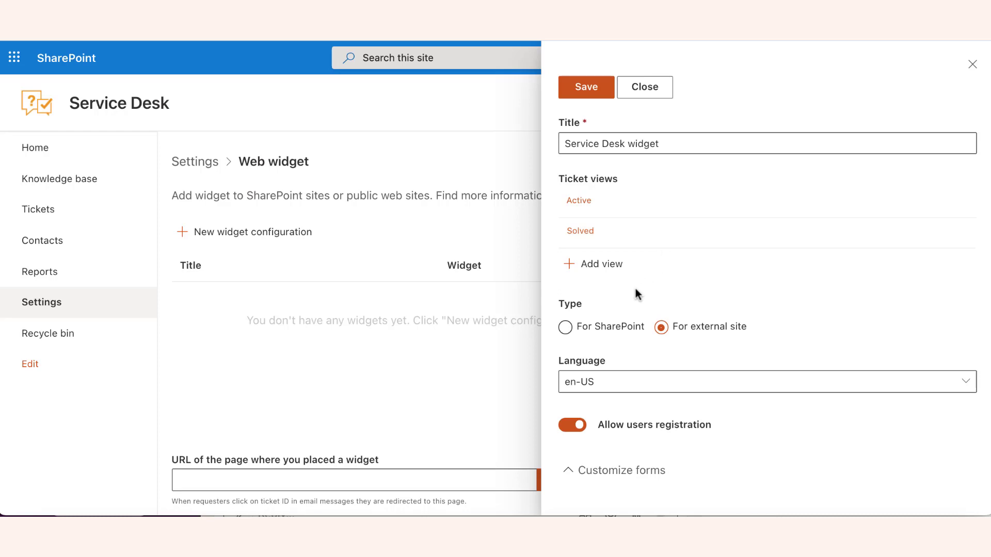
pyautogui.click(605, 263)
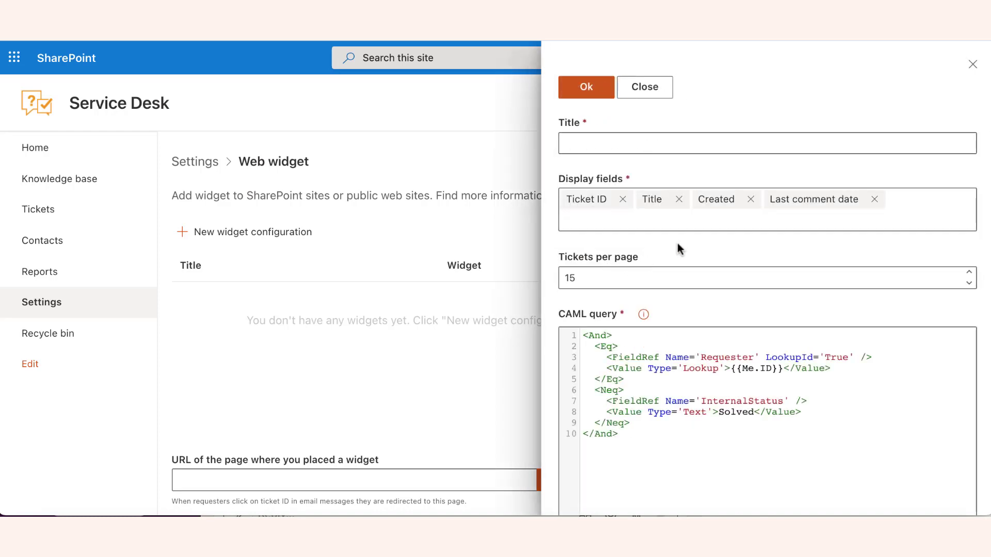
pyautogui.click(897, 215)
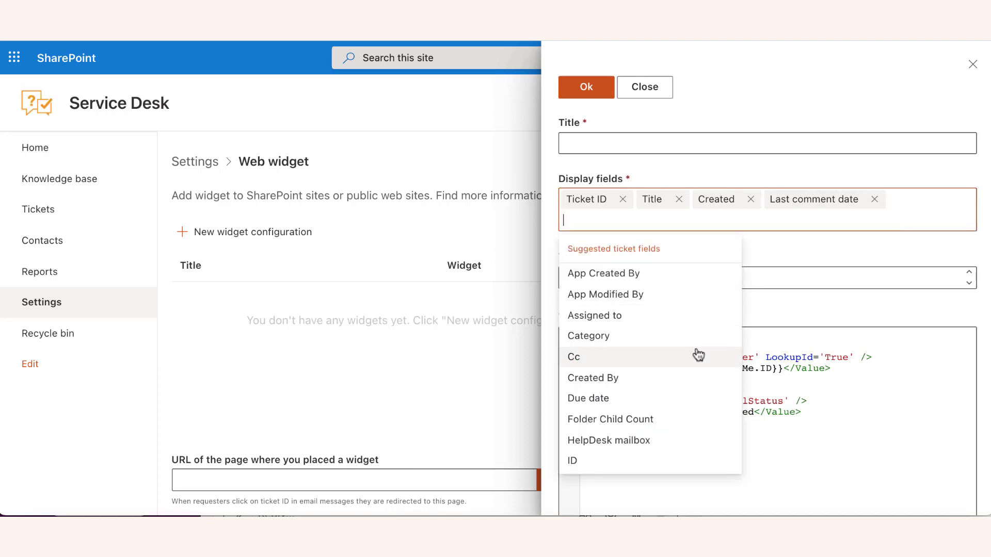
pyautogui.click(673, 399)
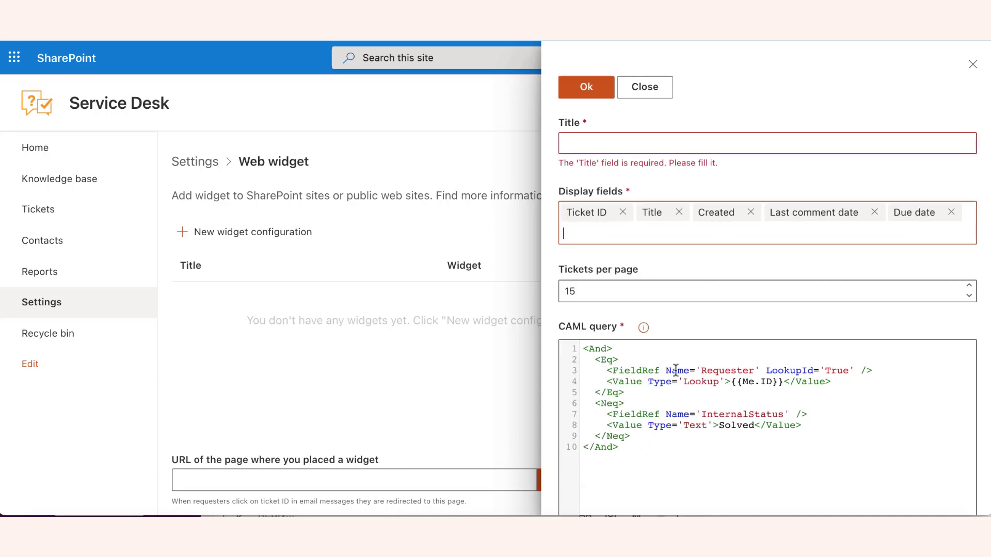
pyautogui.click(637, 292)
pyautogui.write('20')
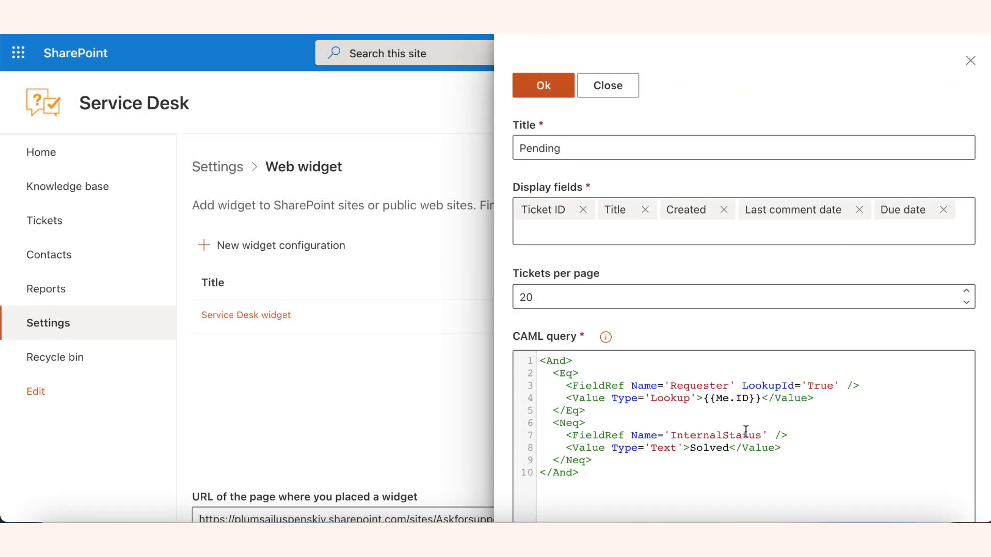
# Change the InternalStatus value in the view's CAML query to Pending and confirm the view.
pyautogui.click(728, 448)
pyautogui.press('BackSpace')
pyautogui.press('BackSpace')
pyautogui.press('BackSpace')
pyautogui.press('BackSpace')
pyautogui.press('BackSpace')
pyautogui.press('BackSpace')
pyautogui.write('Pending')
pyautogui.click(544, 89)
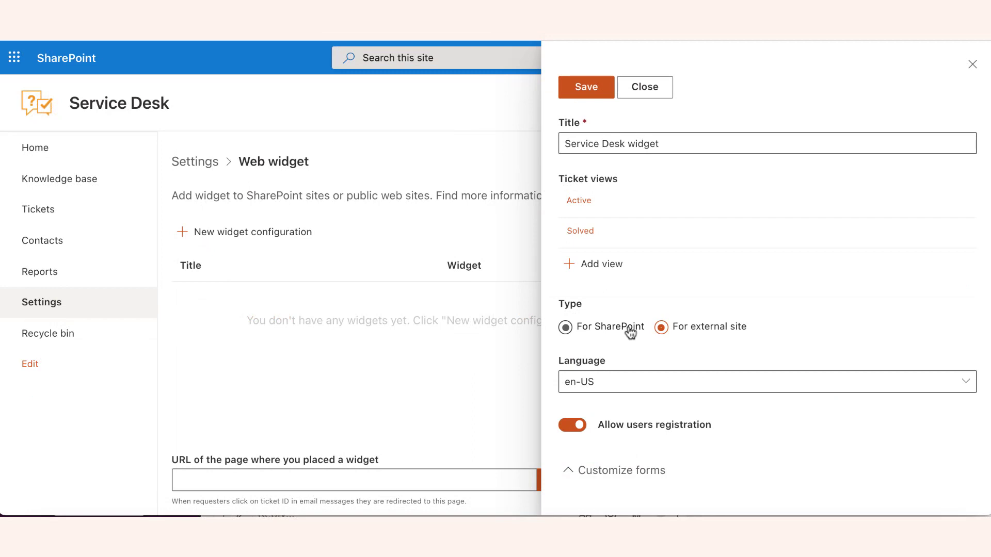
# Set the widget type to For SharePoint, save the configuration, and copy its configuration ID.
pyautogui.click(630, 332)
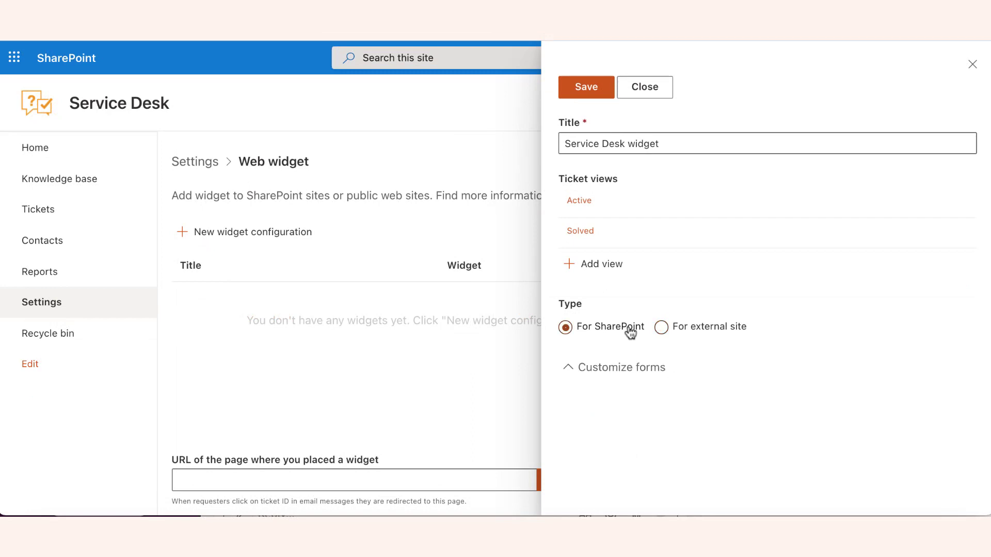
pyautogui.click(584, 97)
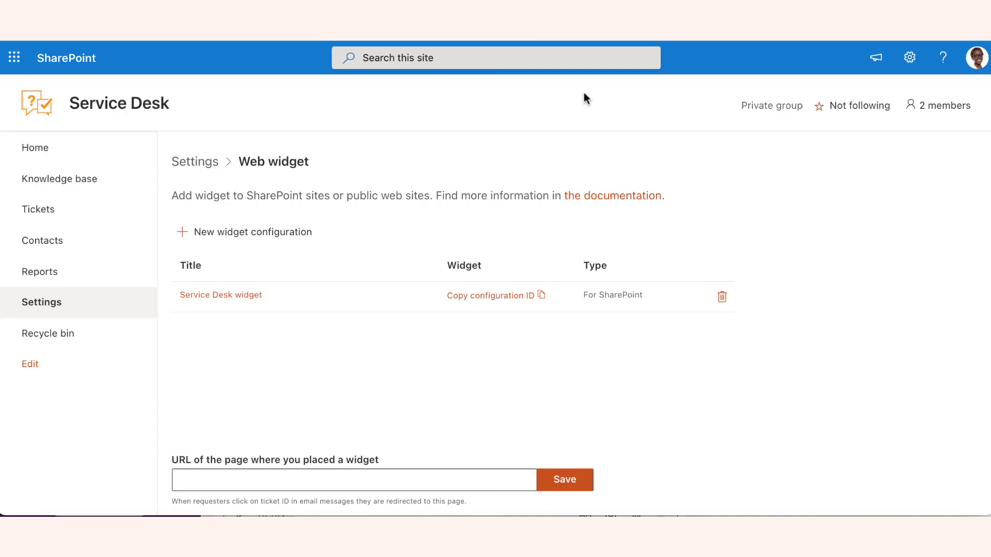
pyautogui.click(520, 301)
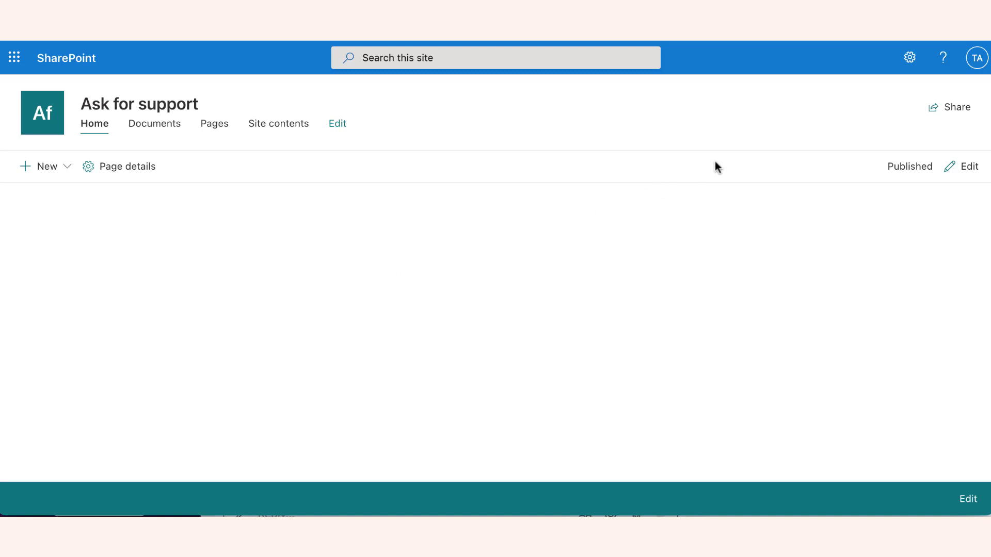
# From the Ask for support site, open the SharePoint Store to add an app and search for "plumsail helpdesk".
pyautogui.click(910, 60)
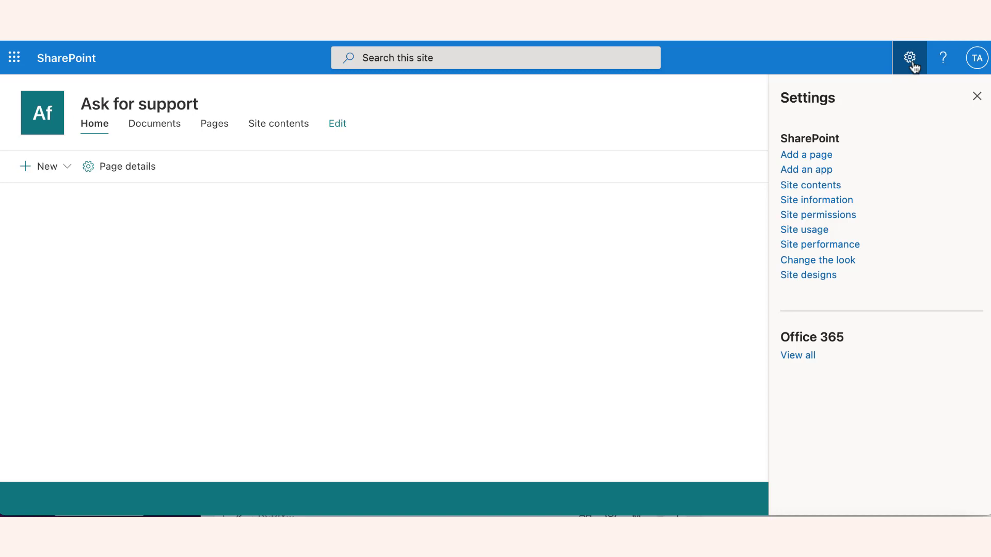
pyautogui.click(812, 176)
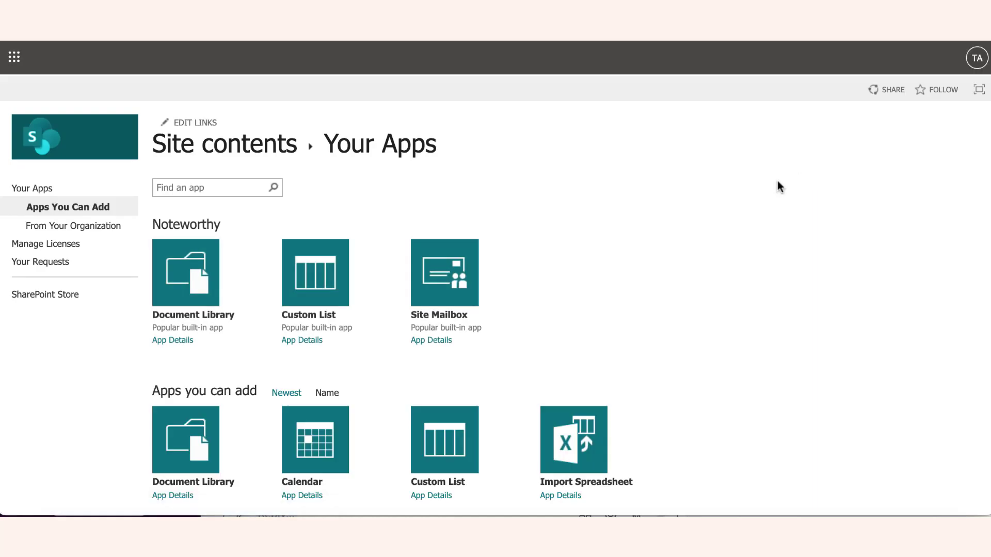
pyautogui.click(73, 295)
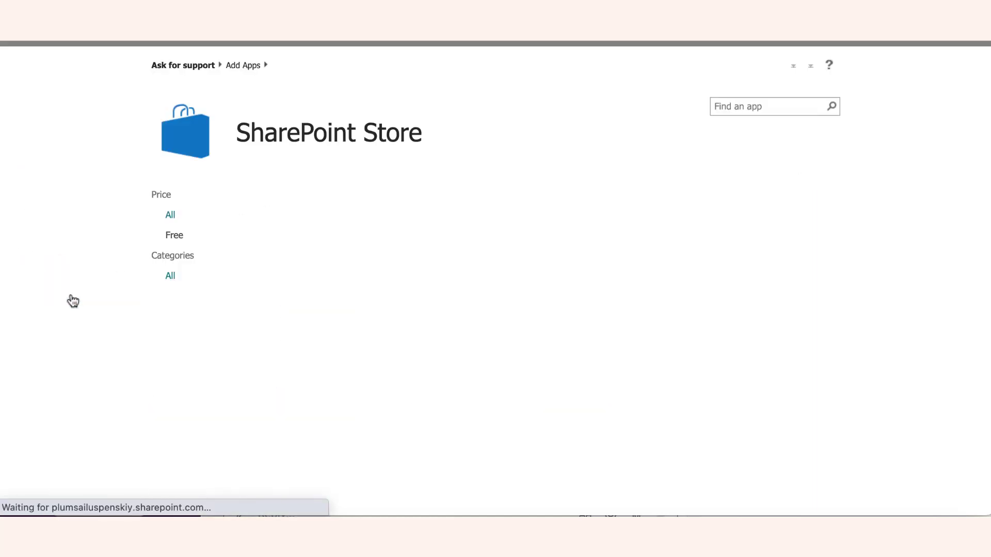
pyautogui.click(749, 106)
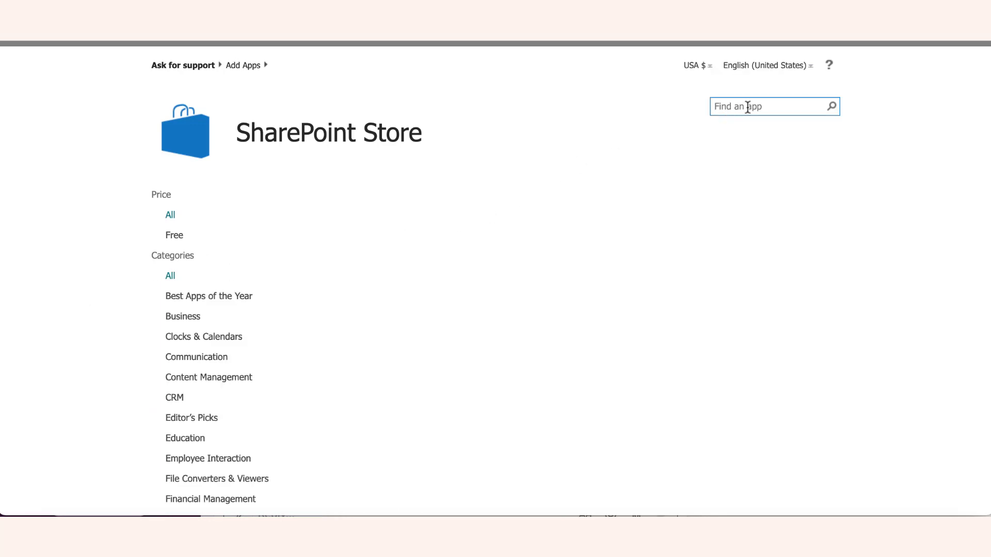
pyautogui.write('plumsail helpdesk')
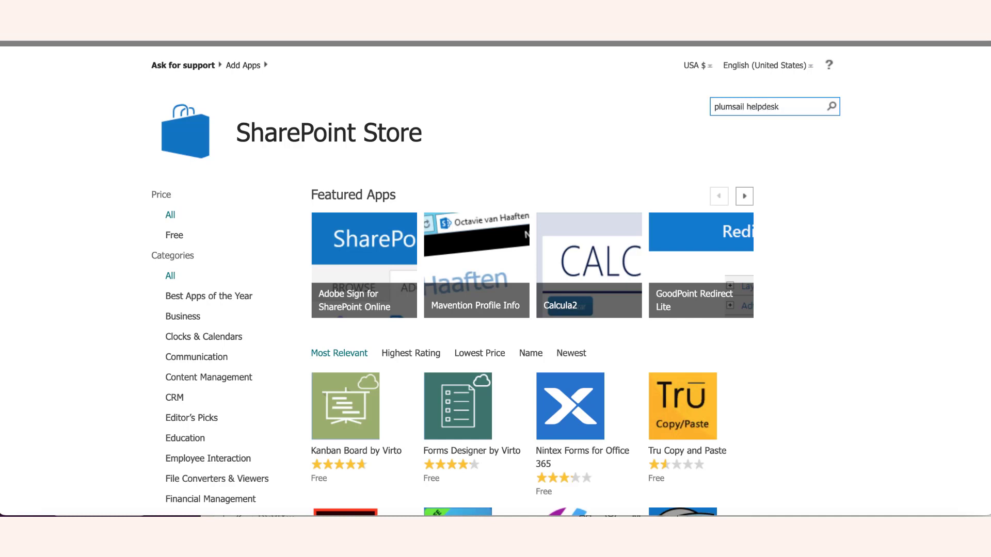
pyautogui.press('Return')
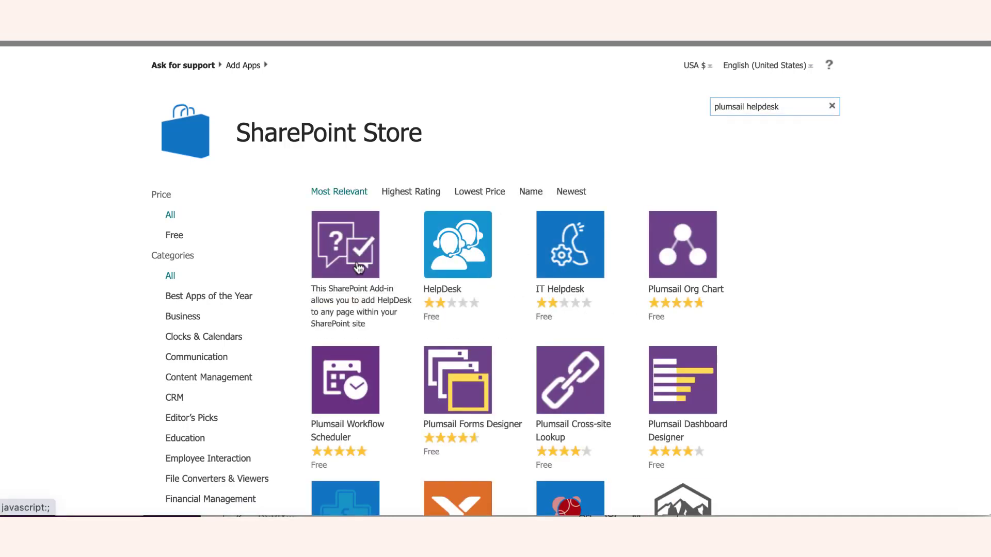
# Add the Plumsail HelpDesk Widget app to the Ask for support site and grant it trust.
pyautogui.click(358, 267)
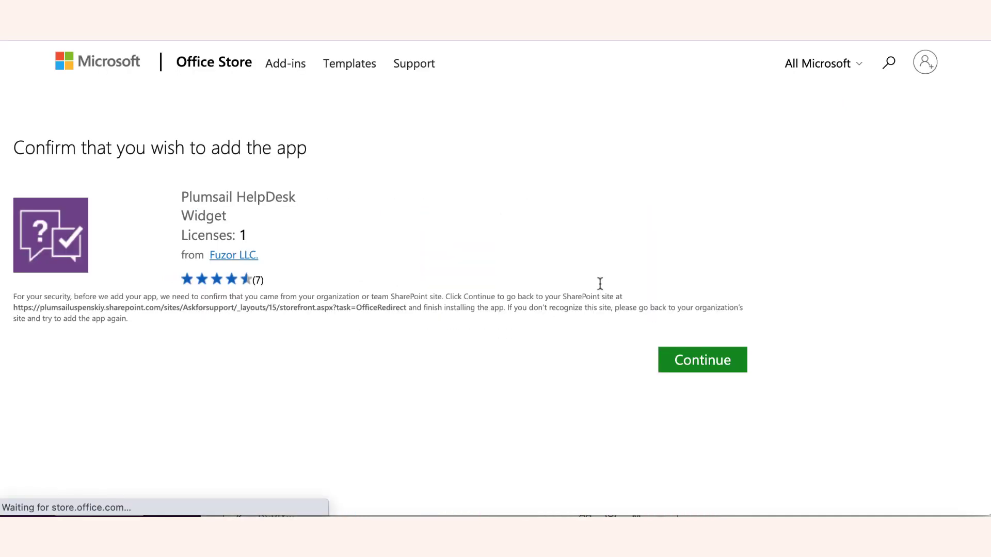
pyautogui.click(742, 368)
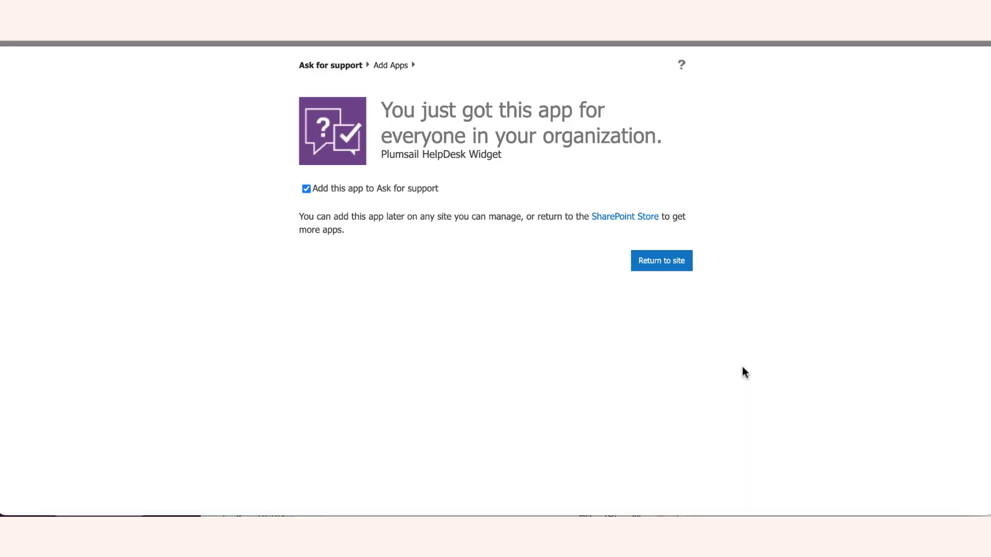
pyautogui.click(662, 262)
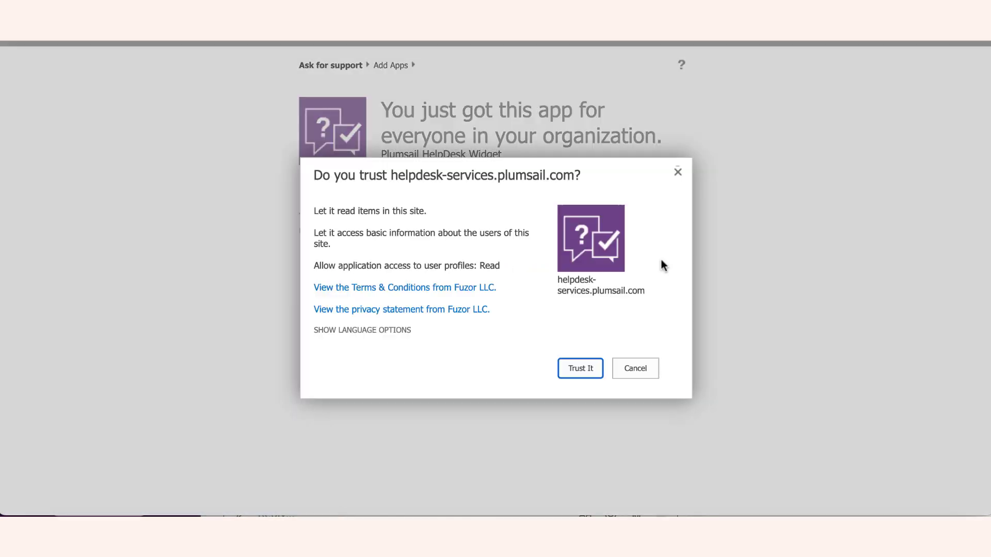
pyautogui.click(574, 372)
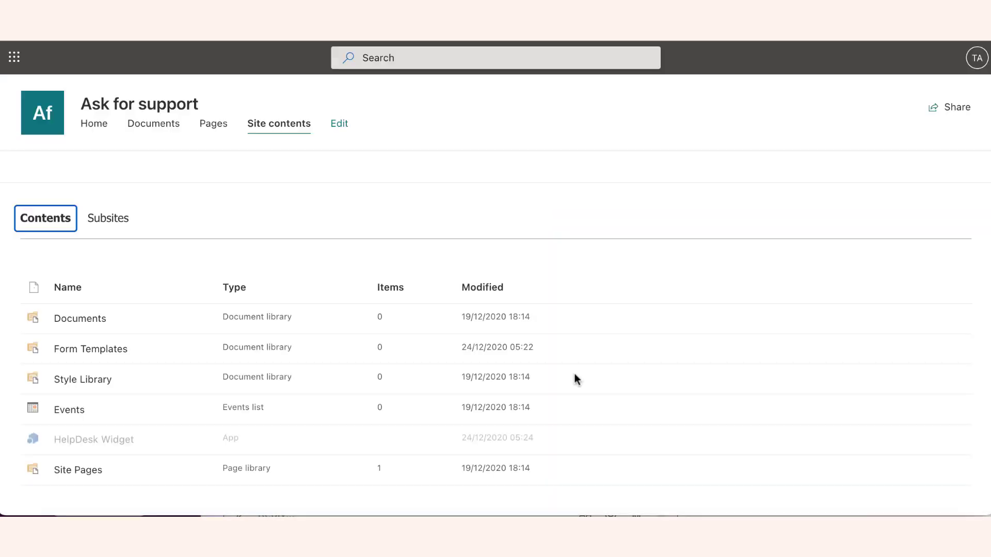
# Edit the Ask for support site's home page and add the Plumsail HelpDesk Widget web part to it.
pyautogui.click(95, 133)
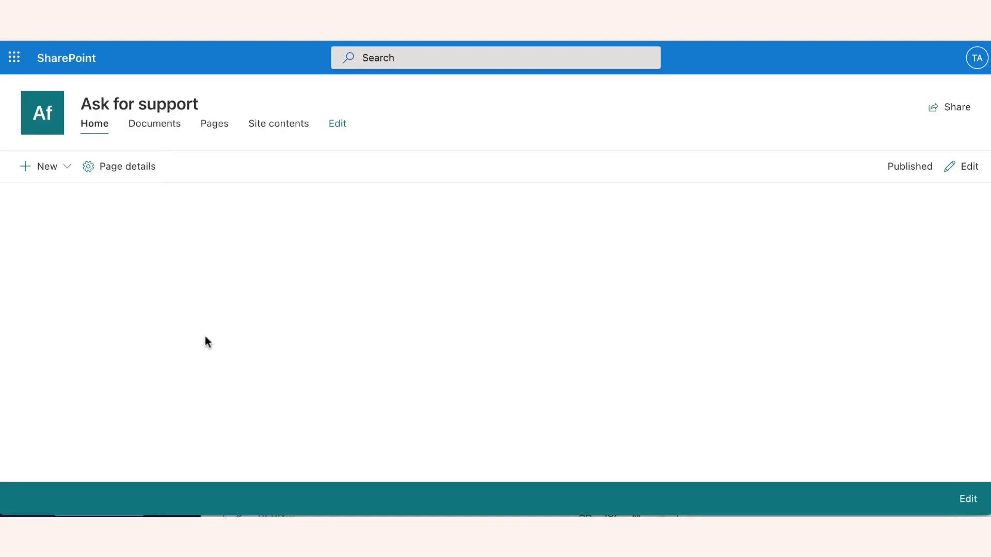
pyautogui.click(968, 170)
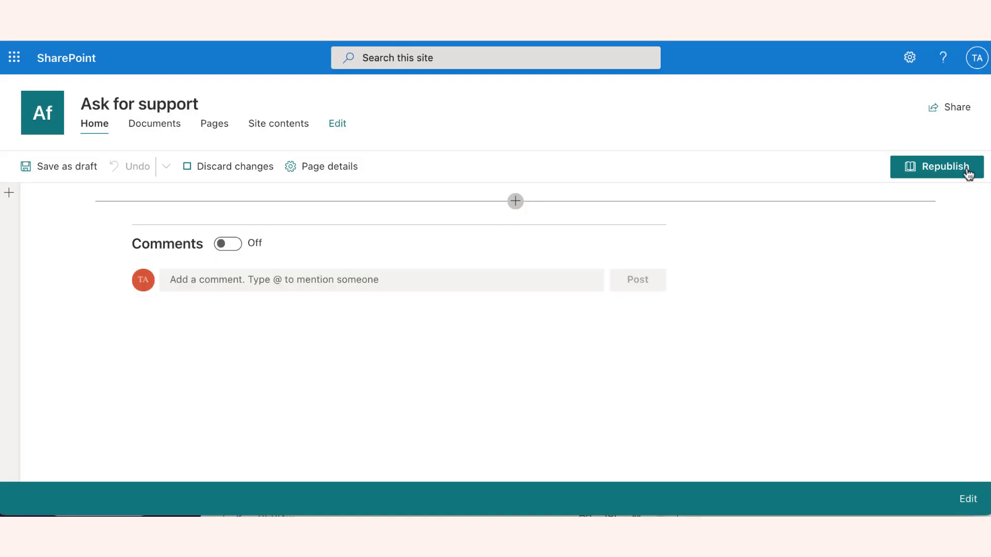
pyautogui.click(517, 202)
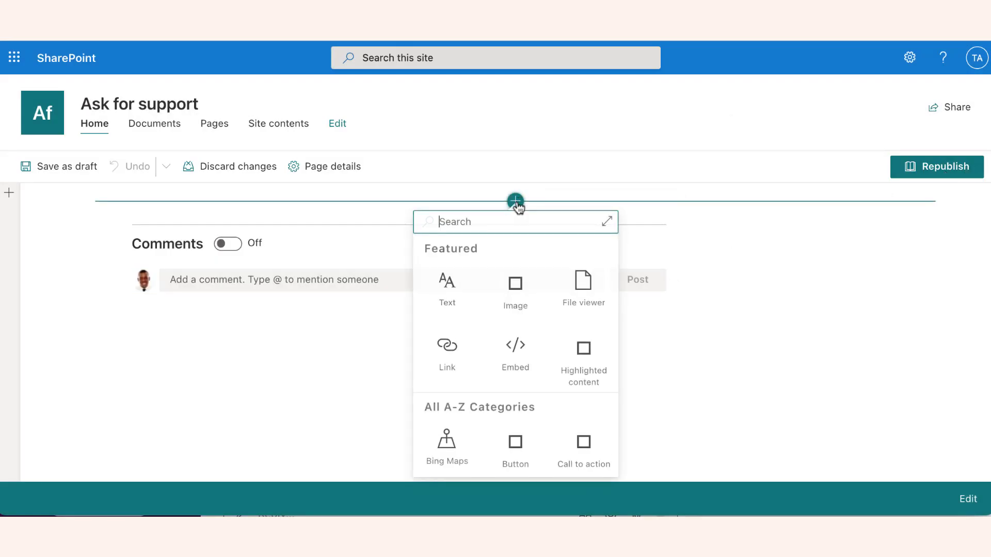
pyautogui.scroll(-1, 526, 362)
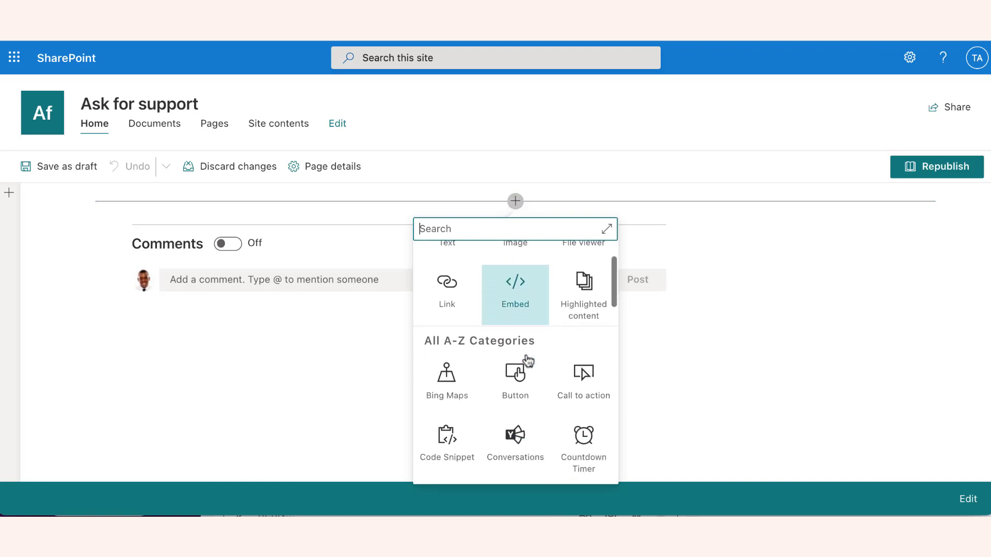
pyautogui.scroll(-5, 528, 361)
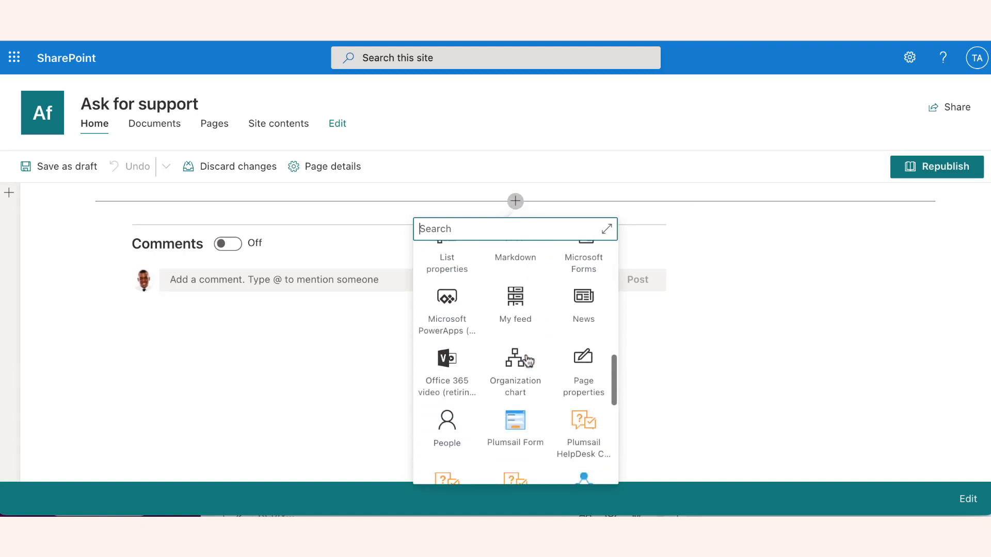
pyautogui.scroll(-1, 527, 361)
pyautogui.click(516, 461)
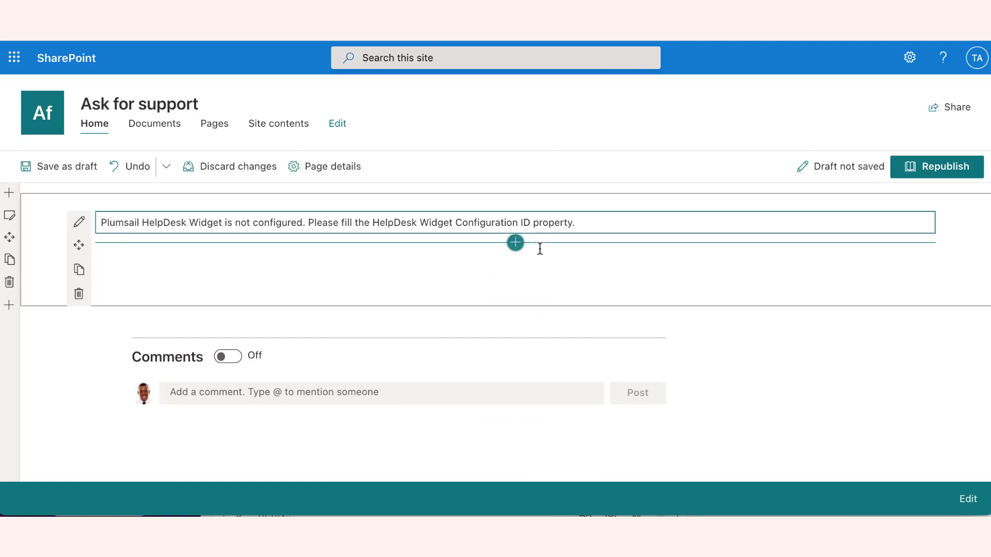
# Paste the copied value into the web part's HelpDesk Widget Configuration ID property and republish the page.
pyautogui.click(79, 222)
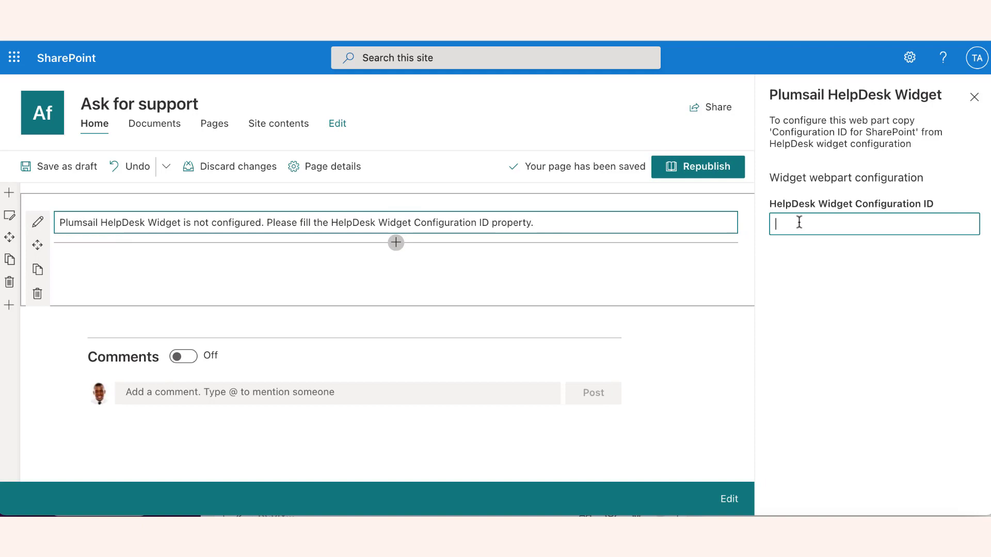
pyautogui.write('Mzk0MDhkMzAtNjNlNi00ZGJiLWI4OGYtOTI2YjhkNDIyZWI1QDJAZW4tVVM=')
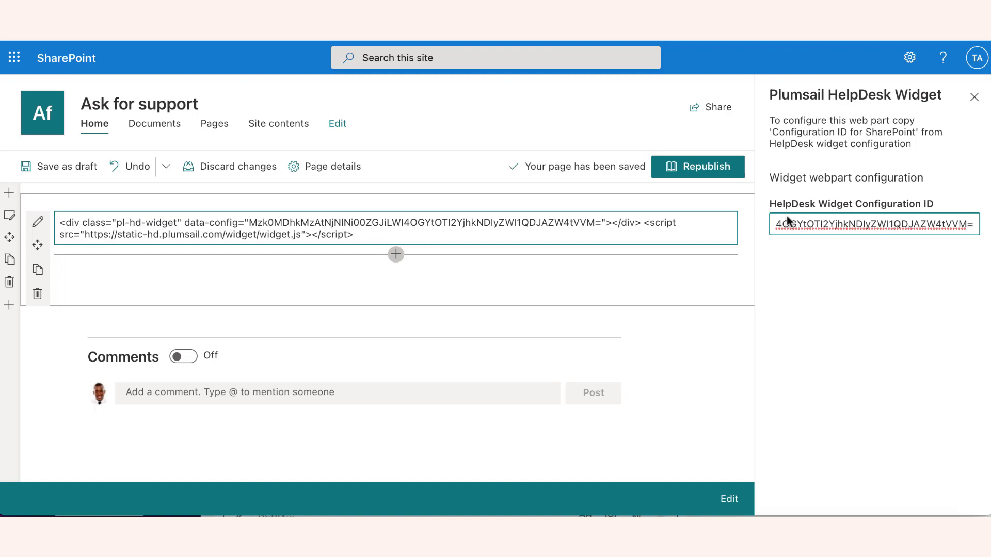
pyautogui.click(702, 174)
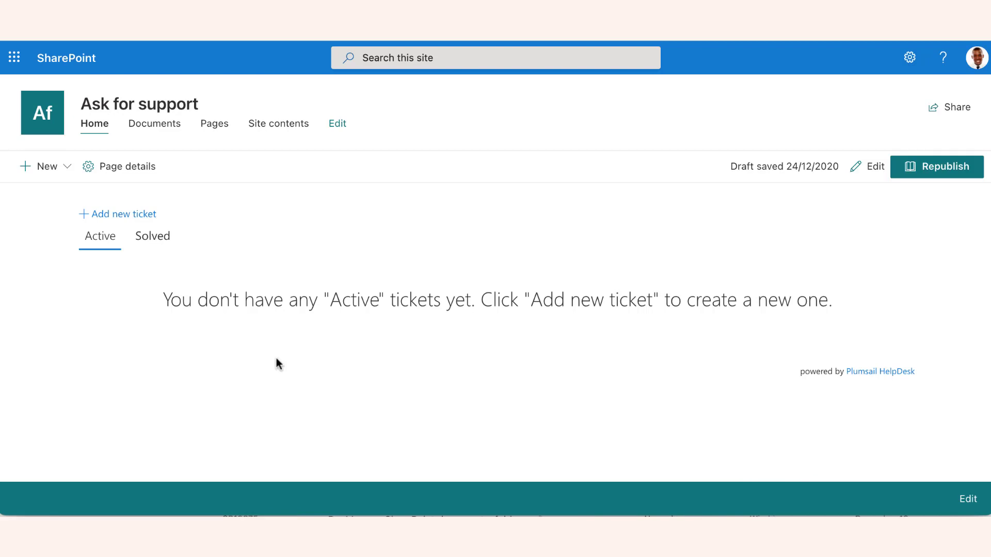
# Start a new ticket in the widget with the subject "How do I add a ticket in the web widget?".
pyautogui.click(117, 216)
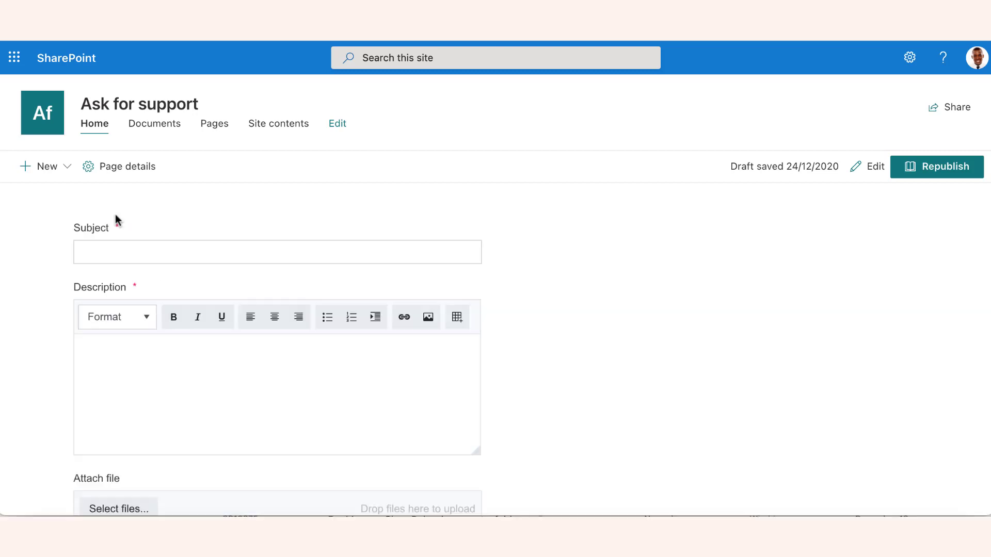
pyautogui.click(128, 257)
pyautogui.write('How do I add a ticket in the web widget?')
pyautogui.press('Tab')
# Describe the ticket as "Hi guys, I need to create a new ticket. How do I do that with a widget?", sign it "Best," with the requester's name, and submit.
pyautogui.write('Hi guys,')
pyautogui.press('Return')
pyautogui.write('I need to create a new ticket. How do I do that with a widget?')
pyautogui.press('Return')
pyautogui.write('Best,')
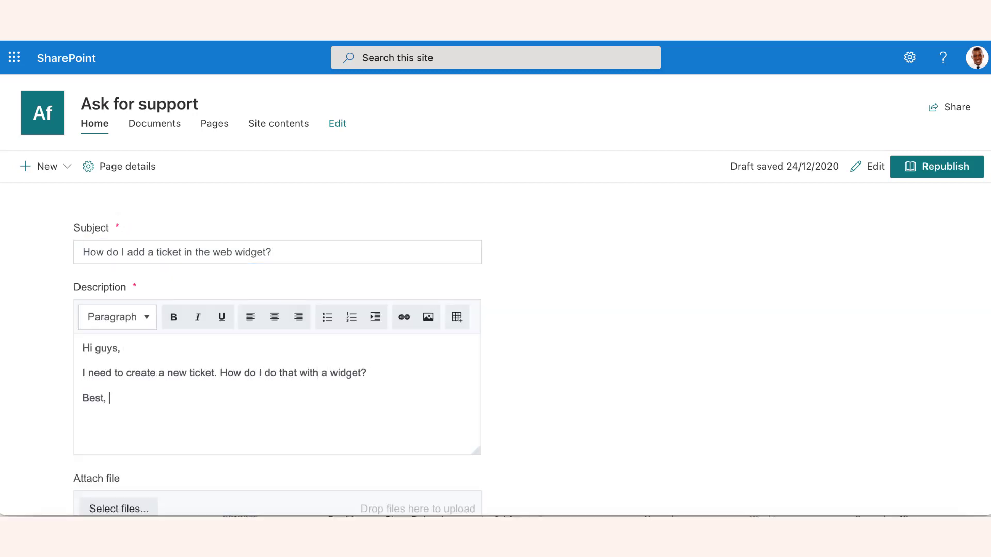
pyautogui.press('Return')
pyautogui.write('Tony')
pyautogui.scroll(-3, 233, 394)
pyautogui.click(146, 399)
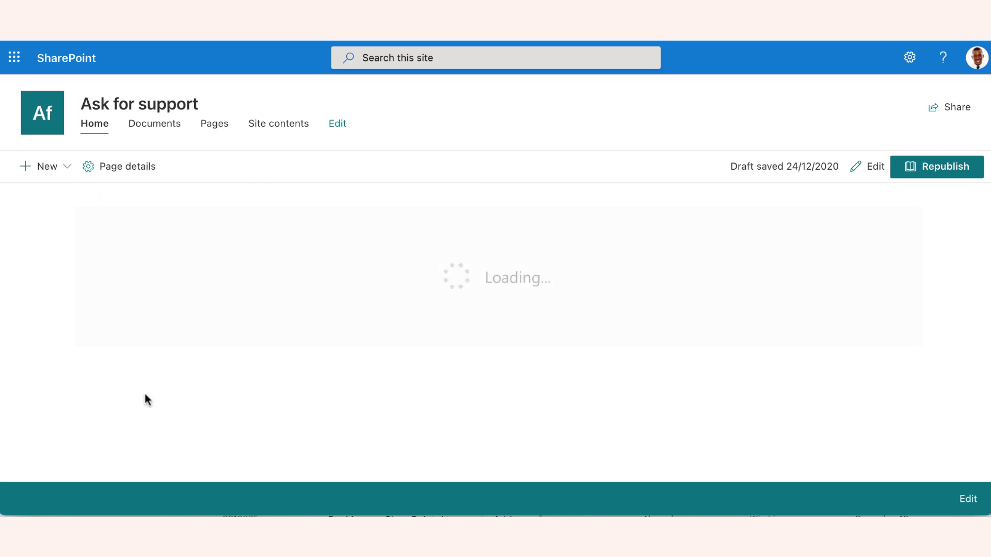
# Show the widget's solved tickets and read the conversation in "How to create the web widget?".
pyautogui.click(119, 215)
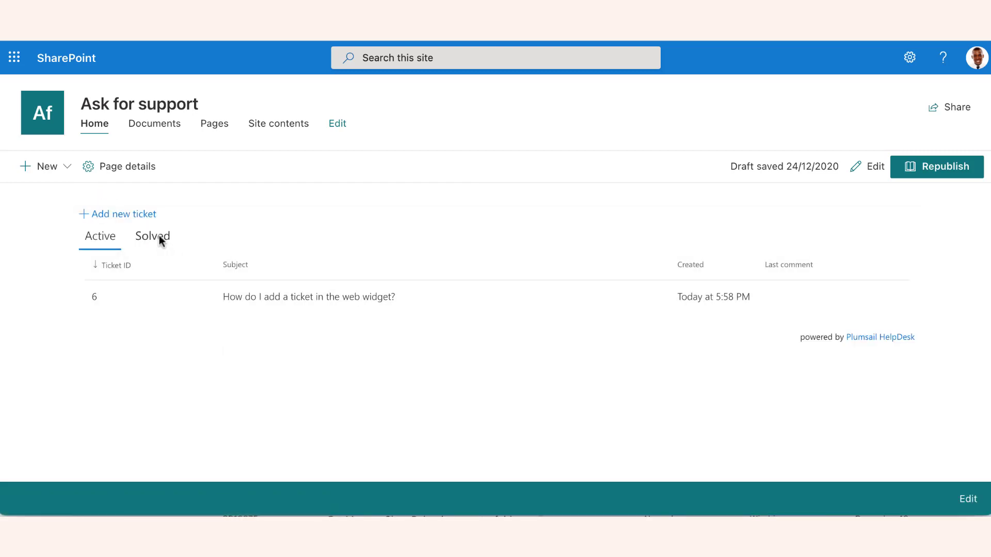
pyautogui.click(158, 236)
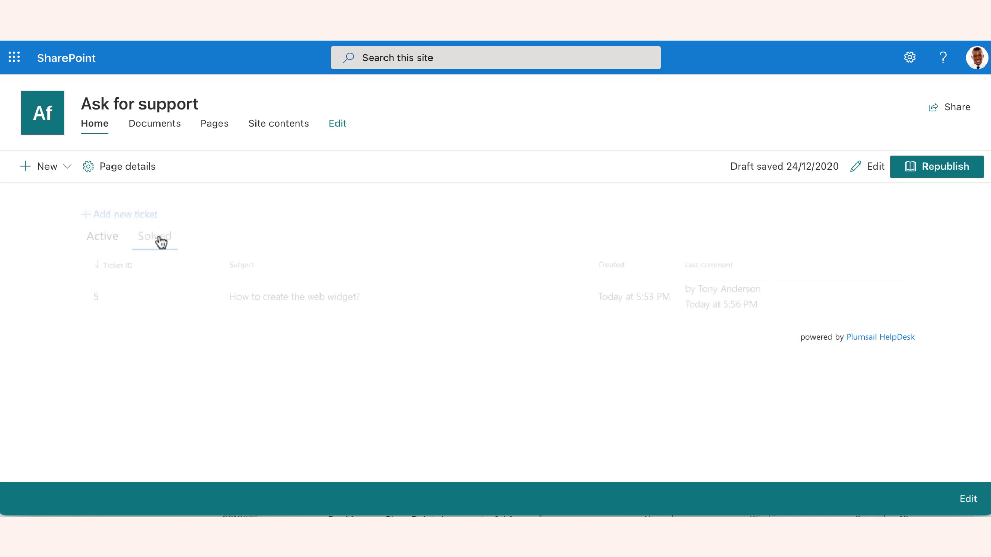
pyautogui.click(250, 298)
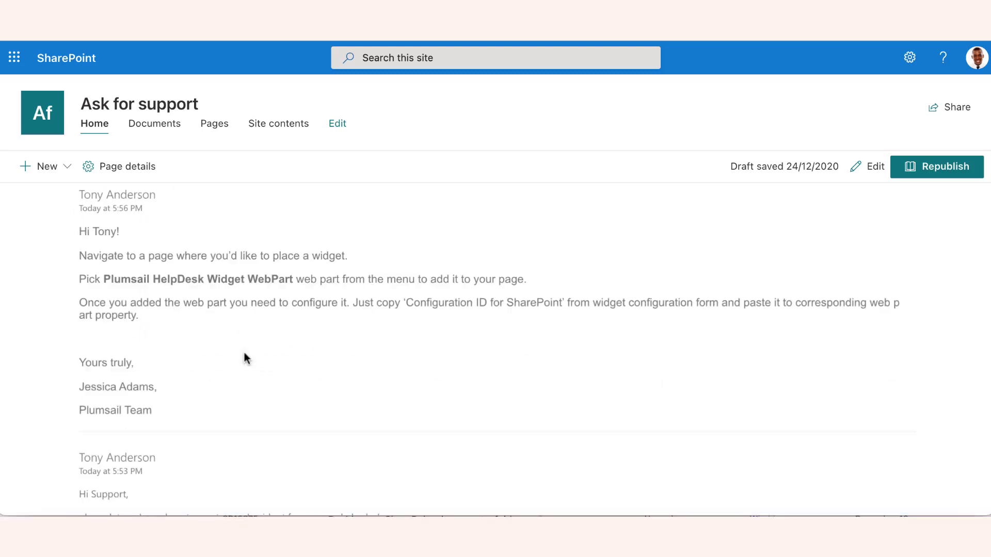
pyautogui.scroll(-3, 243, 356)
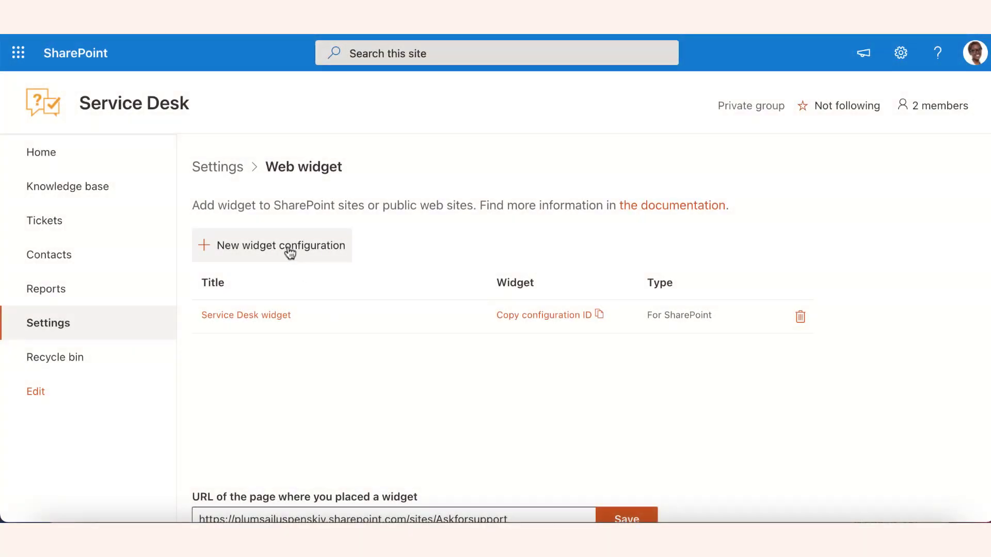
# On the Service Desk site, create a widget configuration titled "External site widget" with the type For external site.
pyautogui.click(290, 253)
pyautogui.click(551, 148)
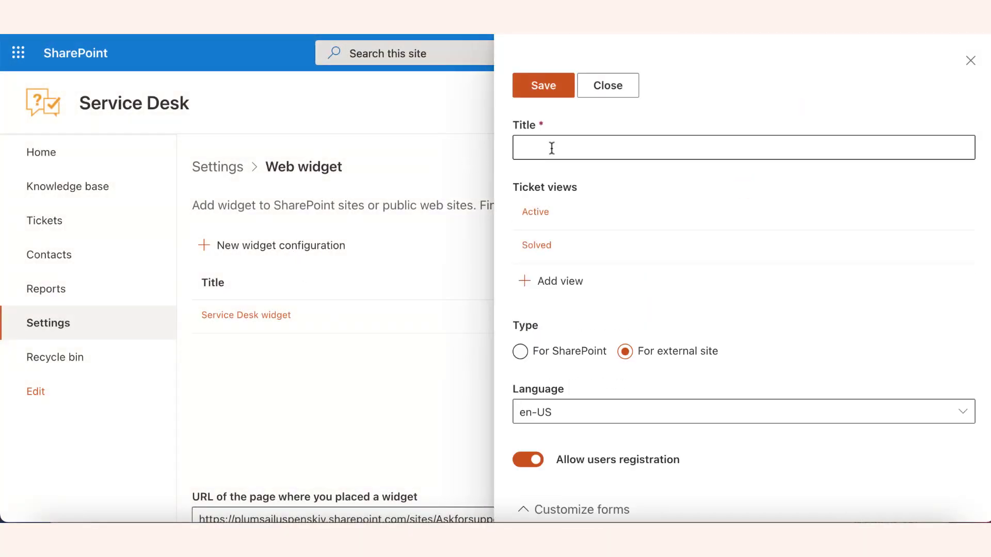
pyautogui.write('Externa')
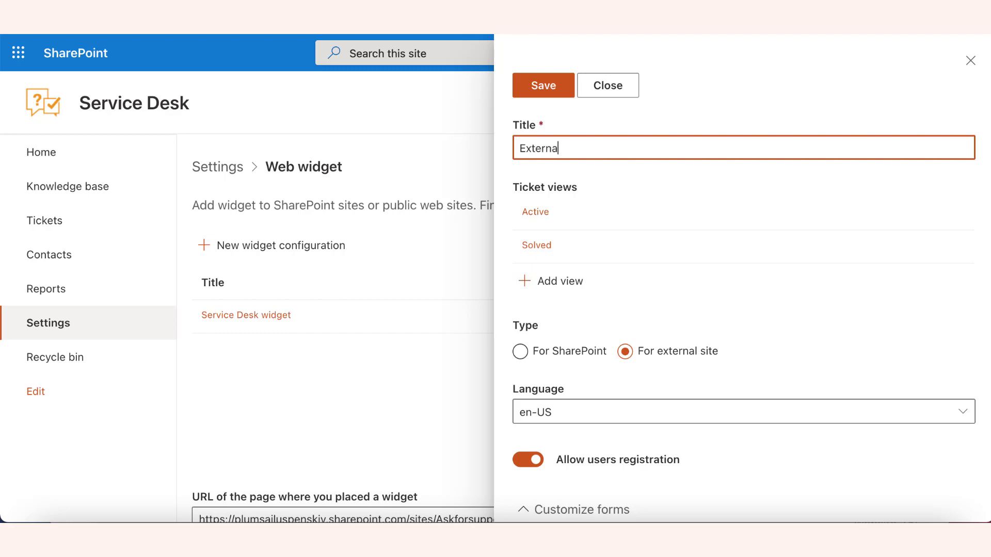
pyautogui.write('l site widget')
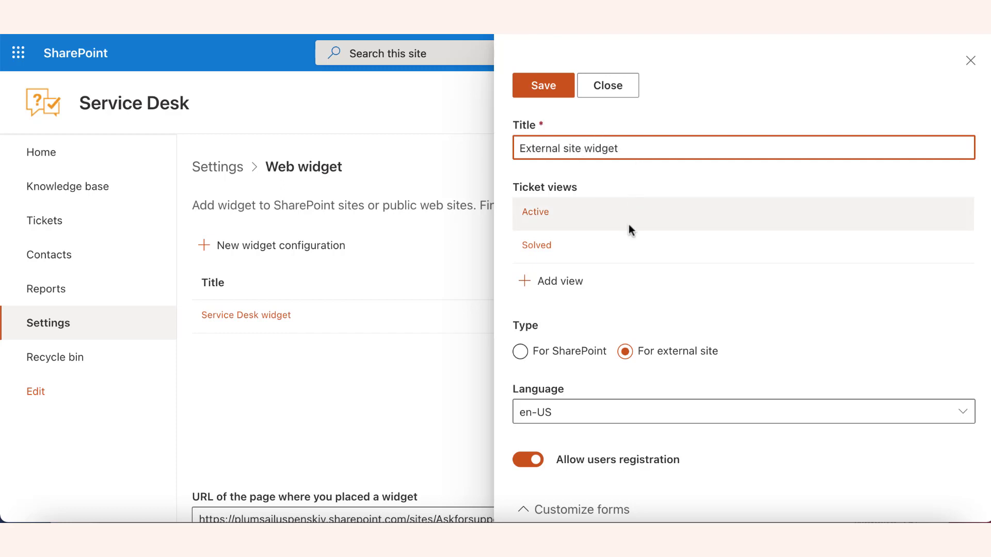
pyautogui.click(633, 361)
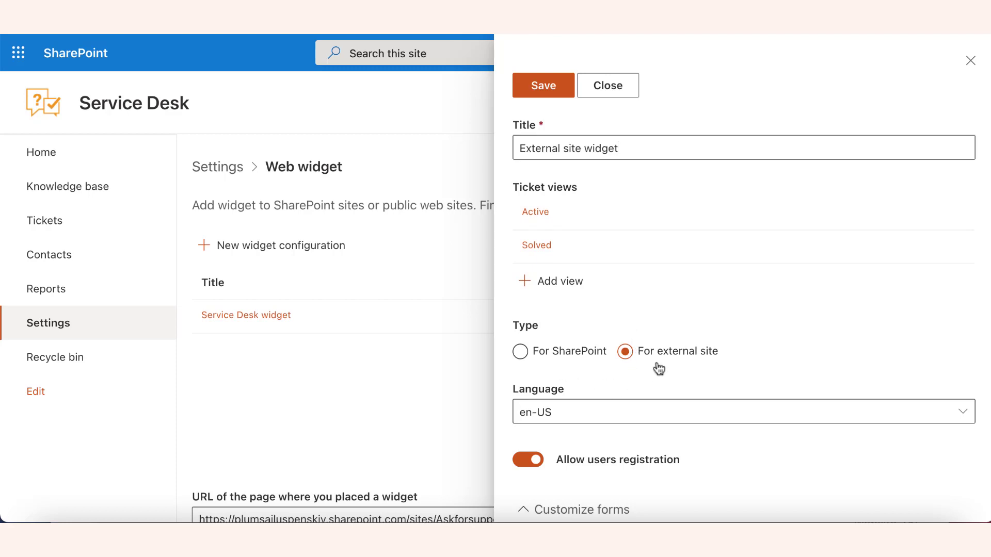
# Choose en-US as the widget language, leave Allow users registration enabled, and save the configuration.
pyautogui.click(625, 409)
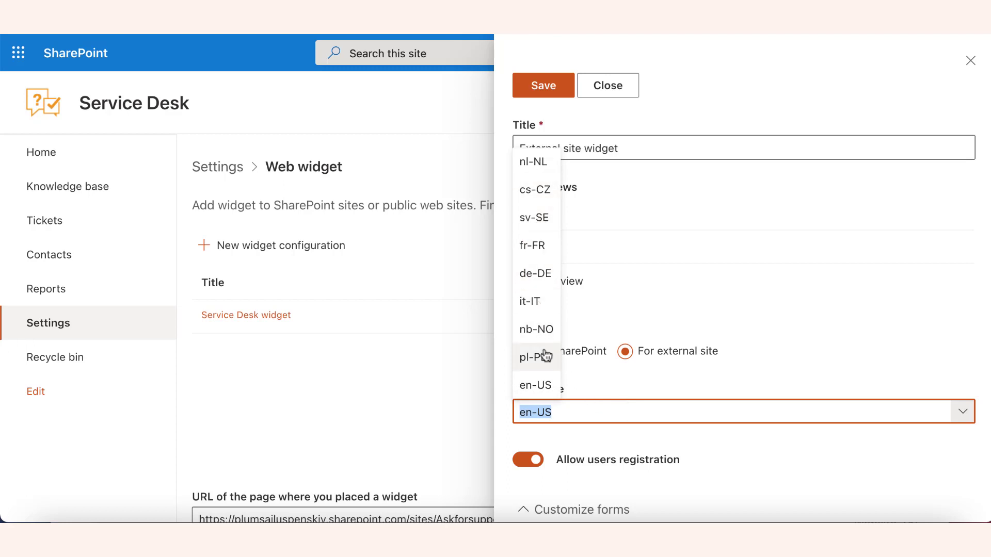
pyautogui.click(548, 391)
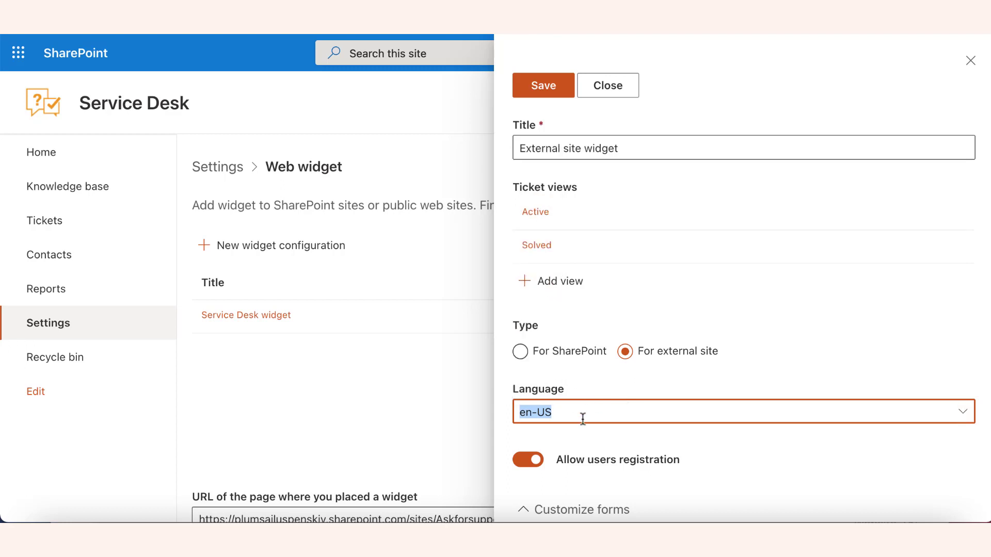
pyautogui.scroll(-1, 581, 416)
pyautogui.click(535, 426)
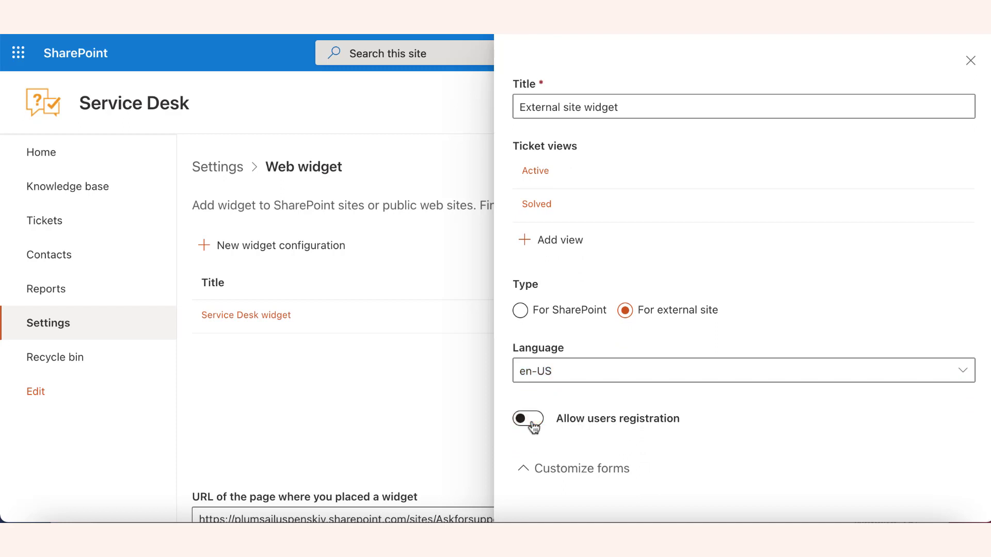
pyautogui.click(534, 426)
pyautogui.scroll(-1, 637, 447)
pyautogui.scroll(1, 638, 447)
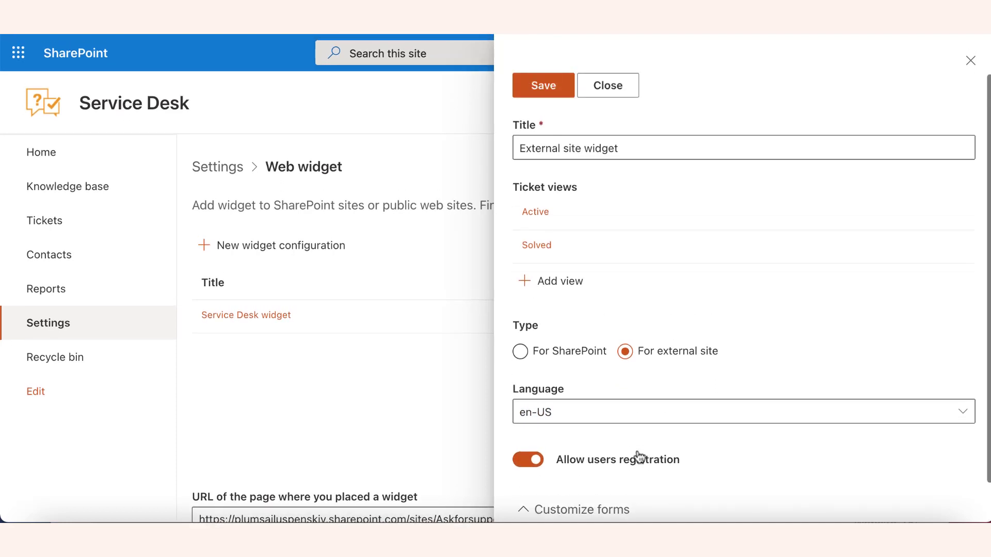
pyautogui.click(544, 86)
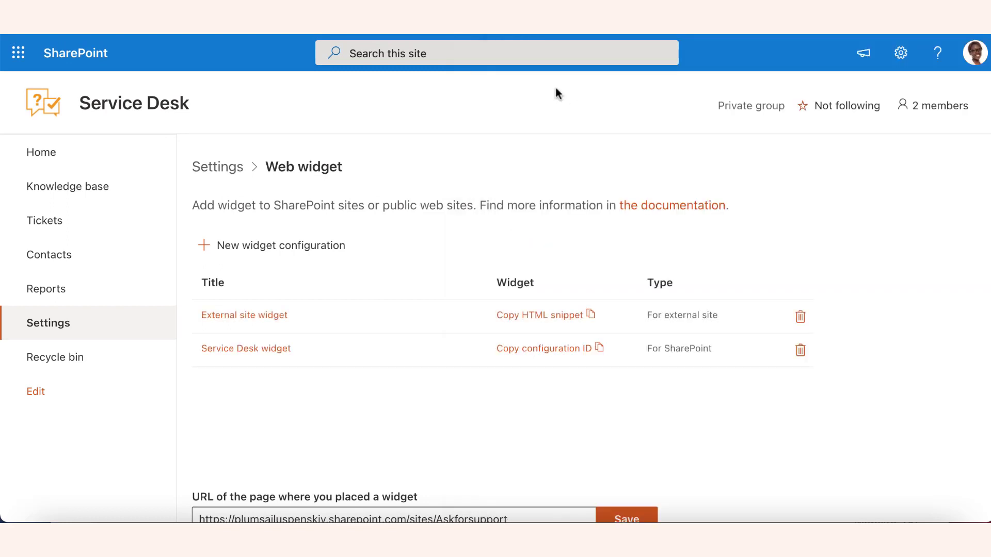
# Reopen the External site widget configuration and copy its HTML snippet for the external site.
pyautogui.click(268, 319)
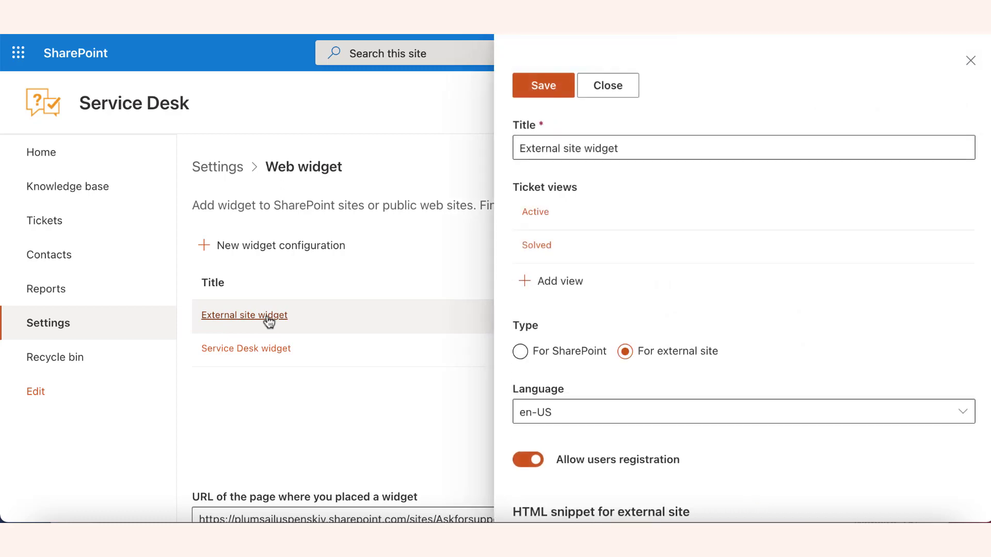
pyautogui.scroll(-4, 568, 349)
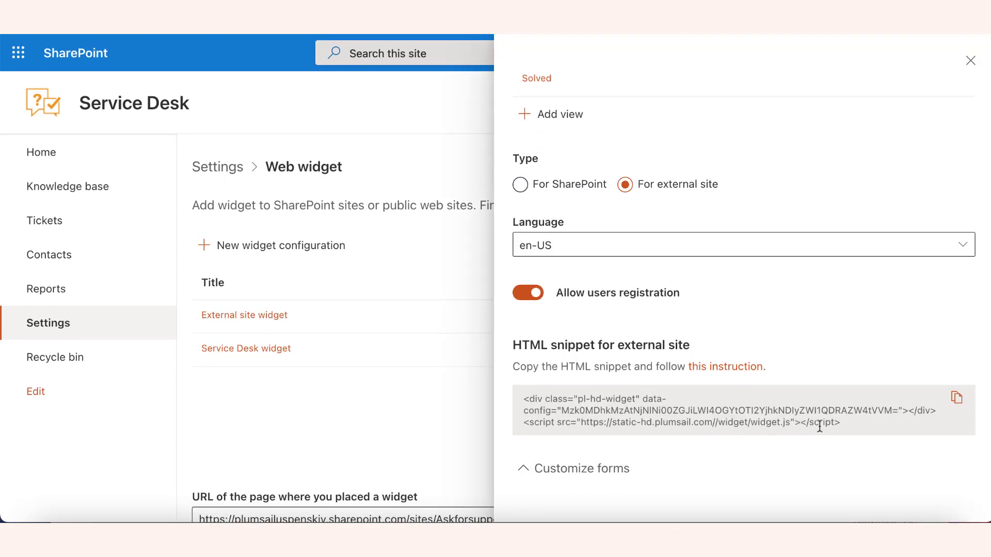
pyautogui.moveTo(845, 426); pyautogui.dragTo(556, 410)
pyautogui.click(518, 404)
pyautogui.tripleClick(517, 399)
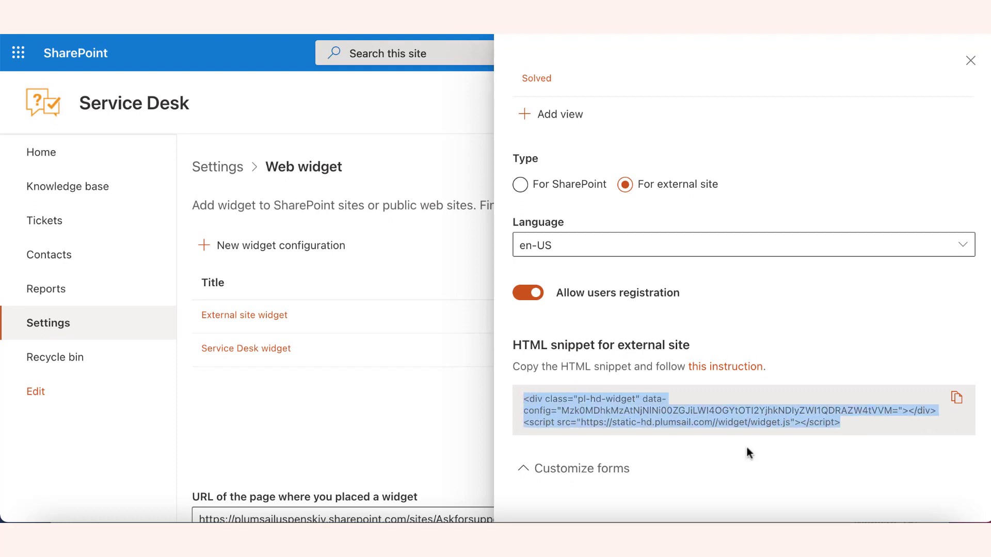
pyautogui.click(957, 398)
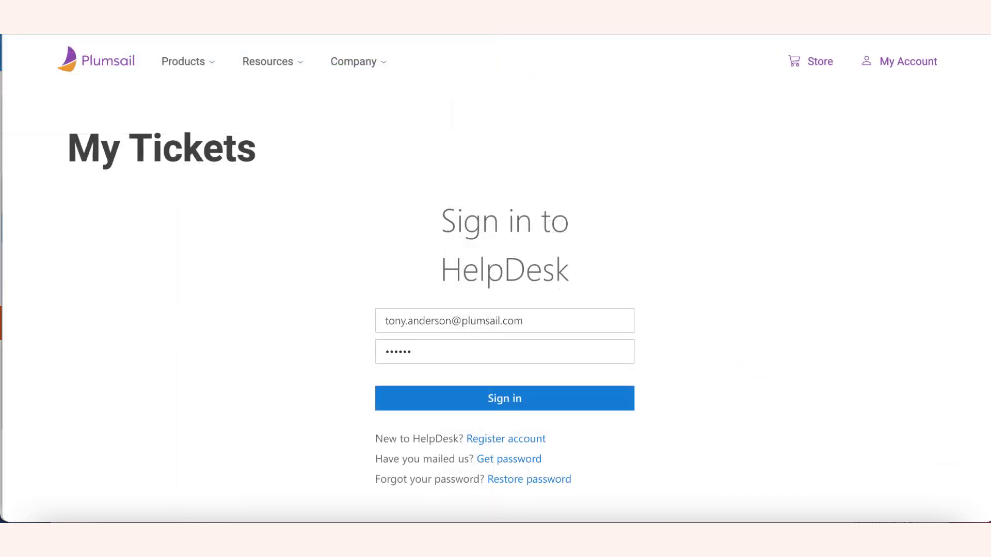
# Sign in to HelpDesk on the Plumsail site's My Tickets page with the filled-in account credentials.
pyautogui.click(428, 355)
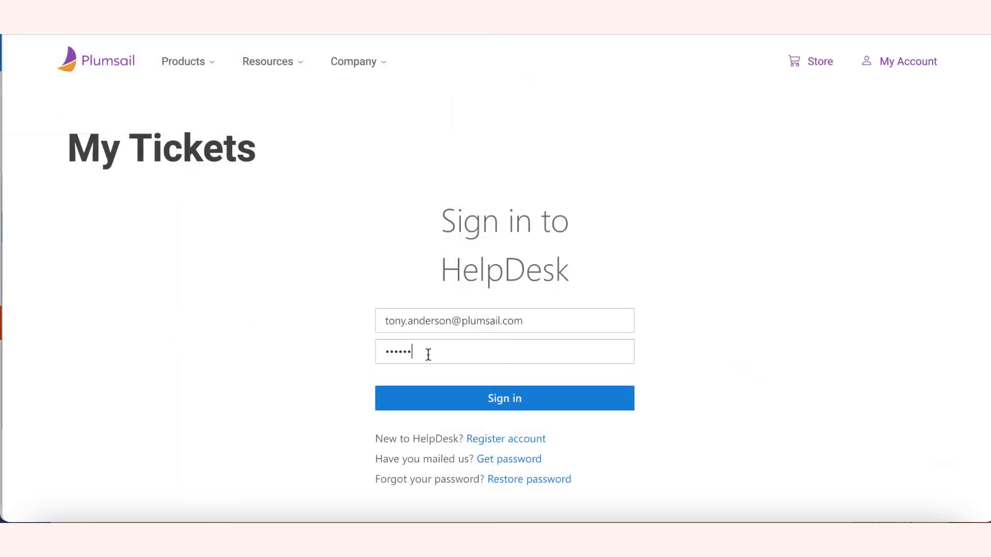
pyautogui.click(453, 411)
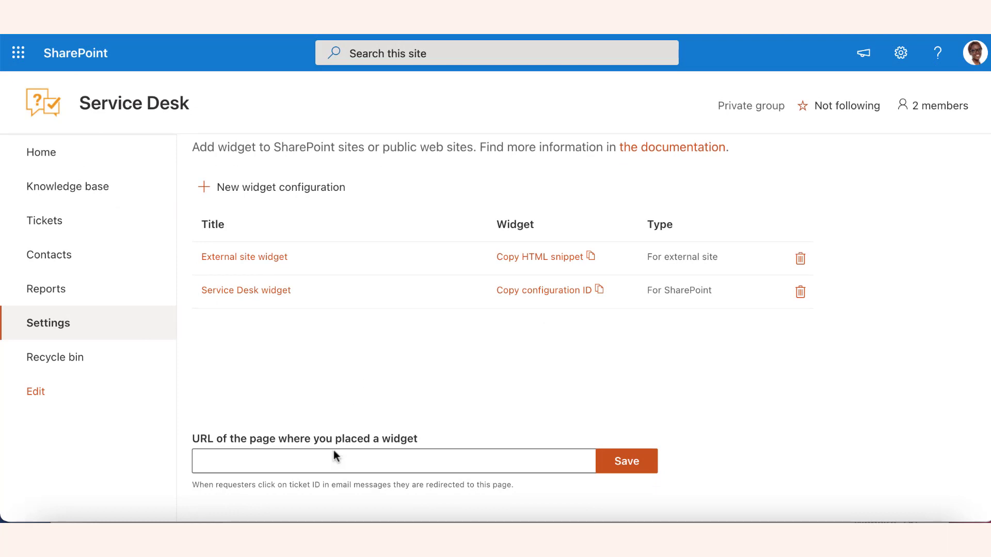
# Paste the widget page's address as the URL of the page where the widget is placed.
pyautogui.click(298, 462)
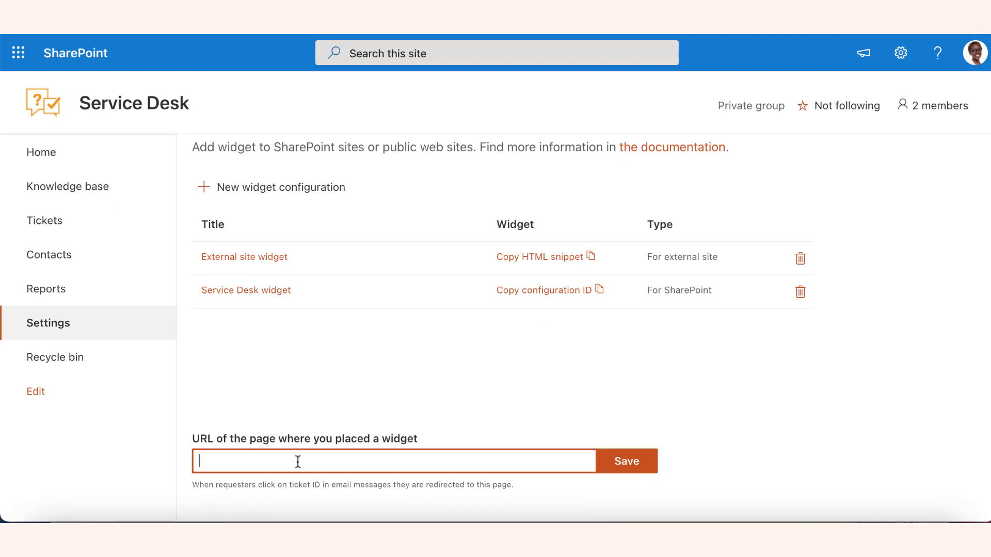
pyautogui.hotkey('ctrl', 'v')
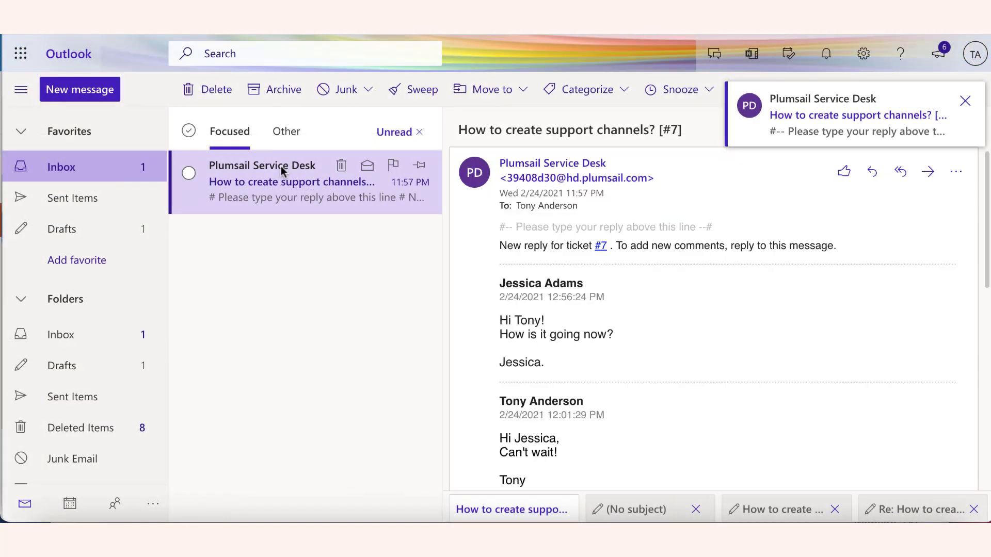
# Switch to Outlook and follow the ticket link in the Plumsail Service Desk email "How to create support channels?".
pyautogui.click(600, 247)
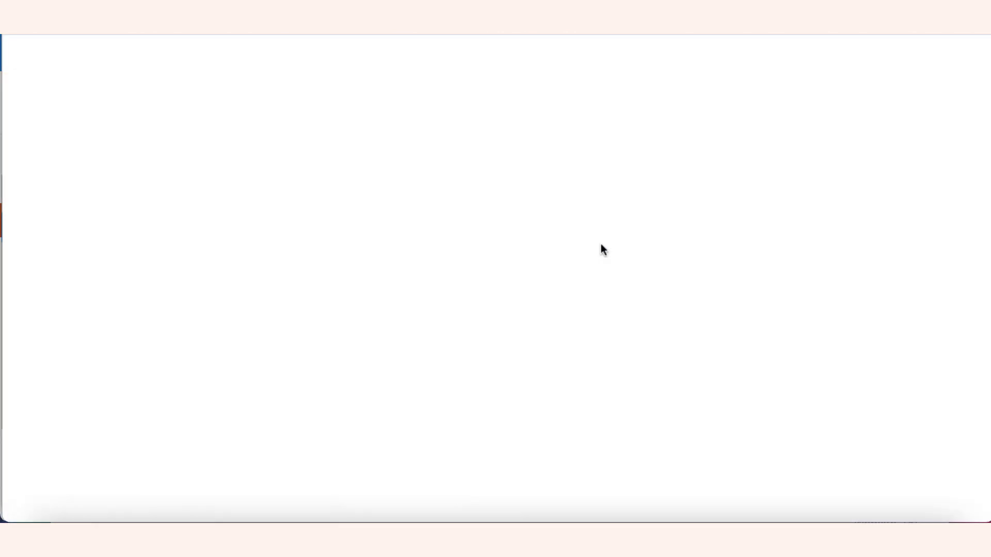